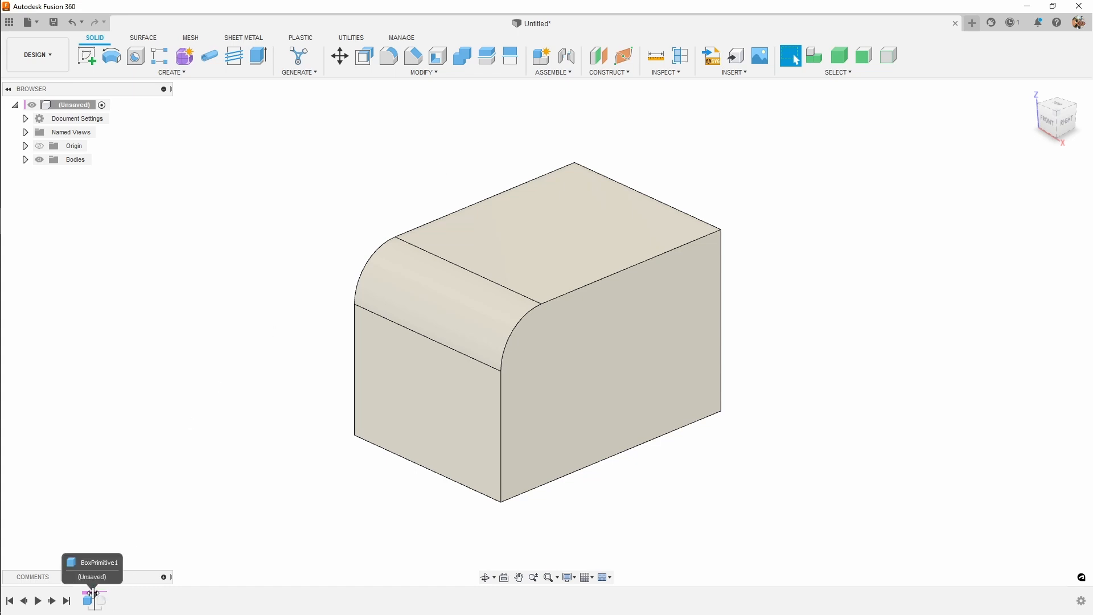
- Roll the timeline forward past the fillet feature so the whole history is active
{"action": "mouse_move", "coordinate": [106, 598]}
{"action": "left_mouse_down"}
{"action": "mouse_move", "coordinate": [94, 598]}
{"action": "mouse_move", "coordinate": [108, 598]}
{"action": "left_mouse_up"}
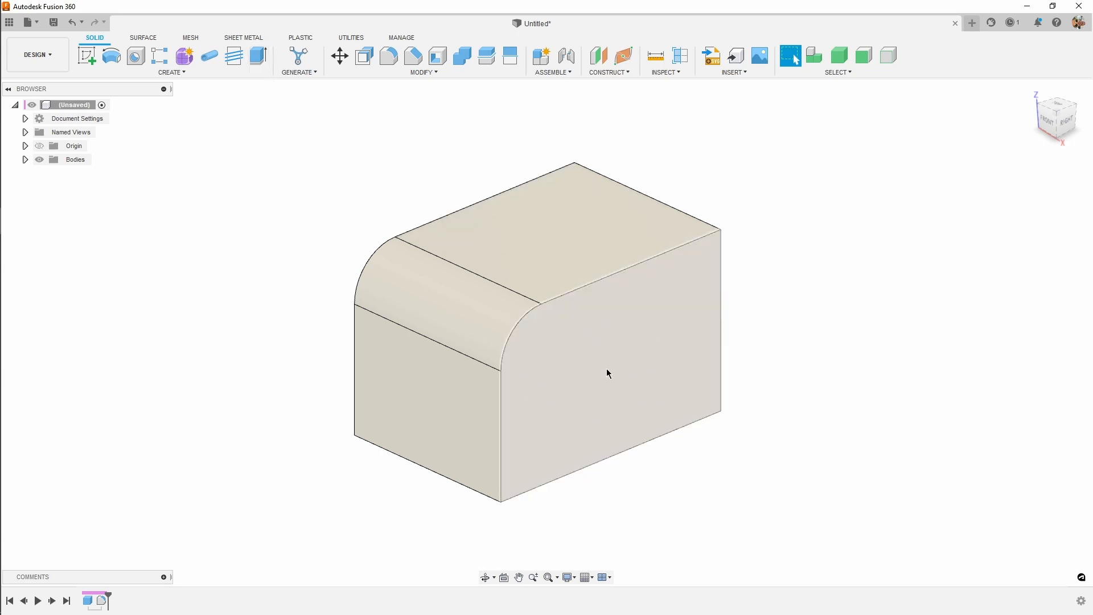
- Try a 1 mm Extrude cut into the block's right side face, and discard it
{"action": "scroll", "coordinate": [607, 373], "scroll_direction": "up", "scroll_amount": 1}
{"action": "key", "text": "e"}
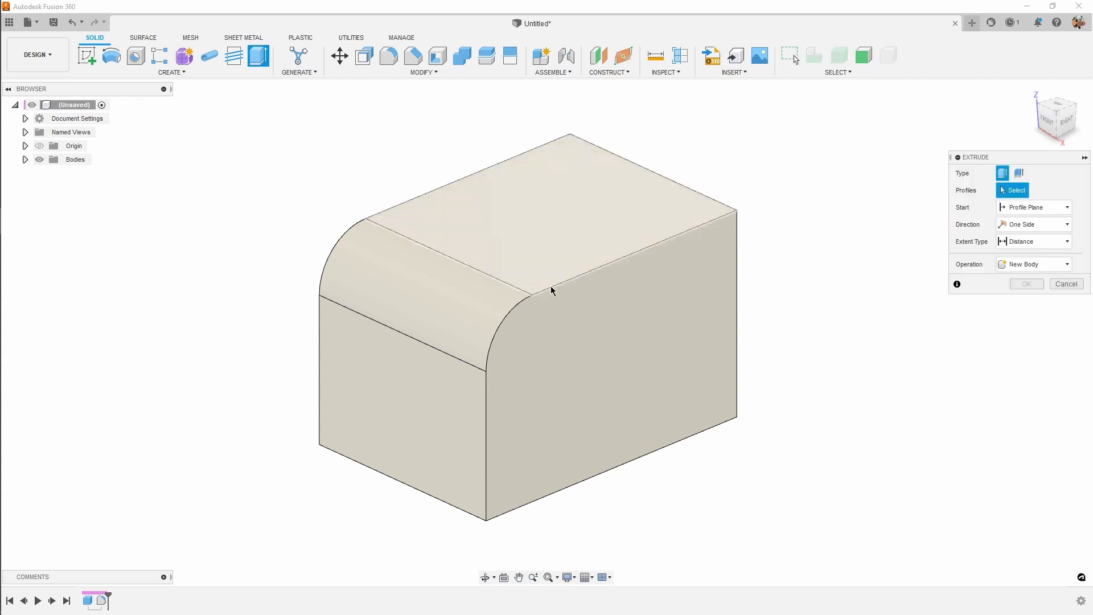
{"action": "left_click", "coordinate": [612, 327]}
{"action": "mouse_move", "coordinate": [620, 326]}
{"action": "left_mouse_down"}
{"action": "mouse_move", "coordinate": [720, 368]}
{"action": "mouse_move", "coordinate": [569, 303]}
{"action": "mouse_move", "coordinate": [606, 308]}
{"action": "mouse_move", "coordinate": [611, 325]}
{"action": "mouse_move", "coordinate": [571, 305]}
{"action": "mouse_move", "coordinate": [647, 340]}
{"action": "mouse_move", "coordinate": [576, 309]}
{"action": "mouse_move", "coordinate": [619, 323]}
{"action": "mouse_move", "coordinate": [607, 319]}
{"action": "left_mouse_up"}
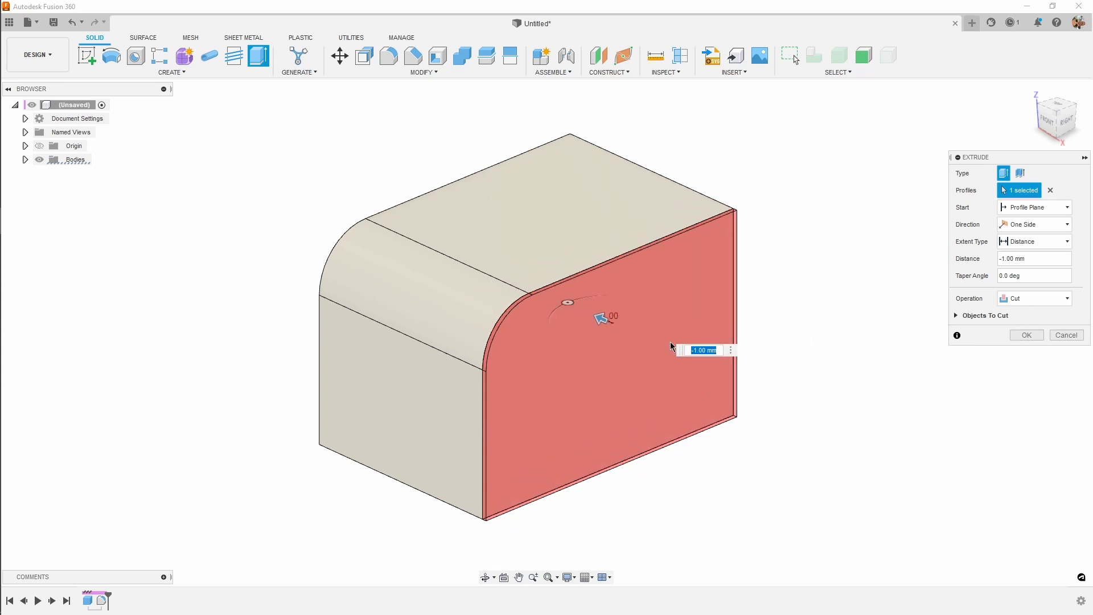
{"action": "left_click", "coordinate": [1066, 335]}
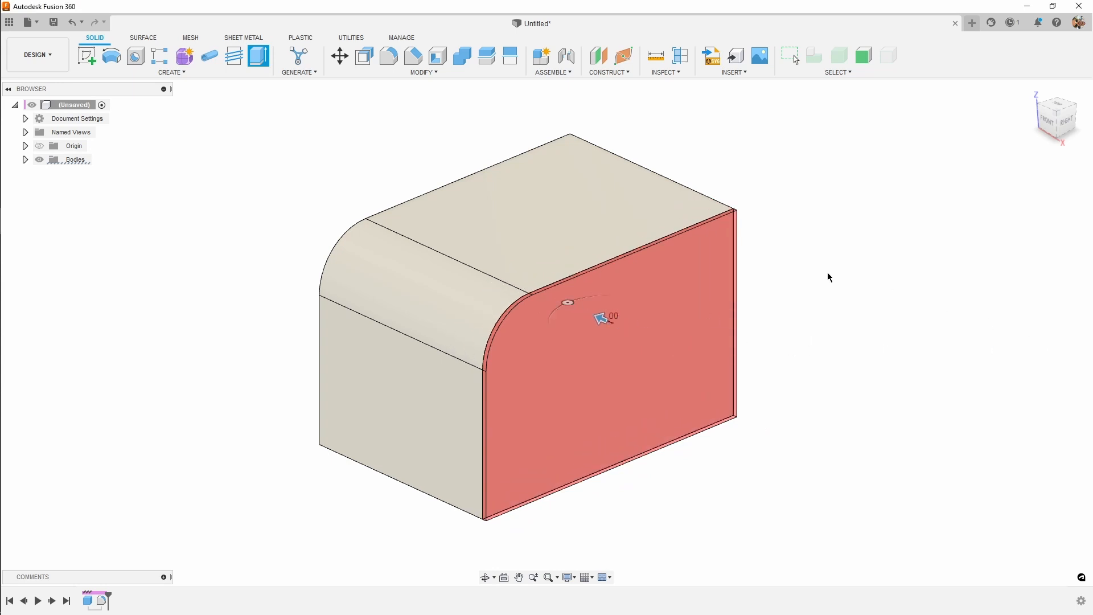
- Try shifting the block's right side face slightly inward with Move/Copy, and cancel the operation
{"action": "left_click", "coordinate": [340, 56]}
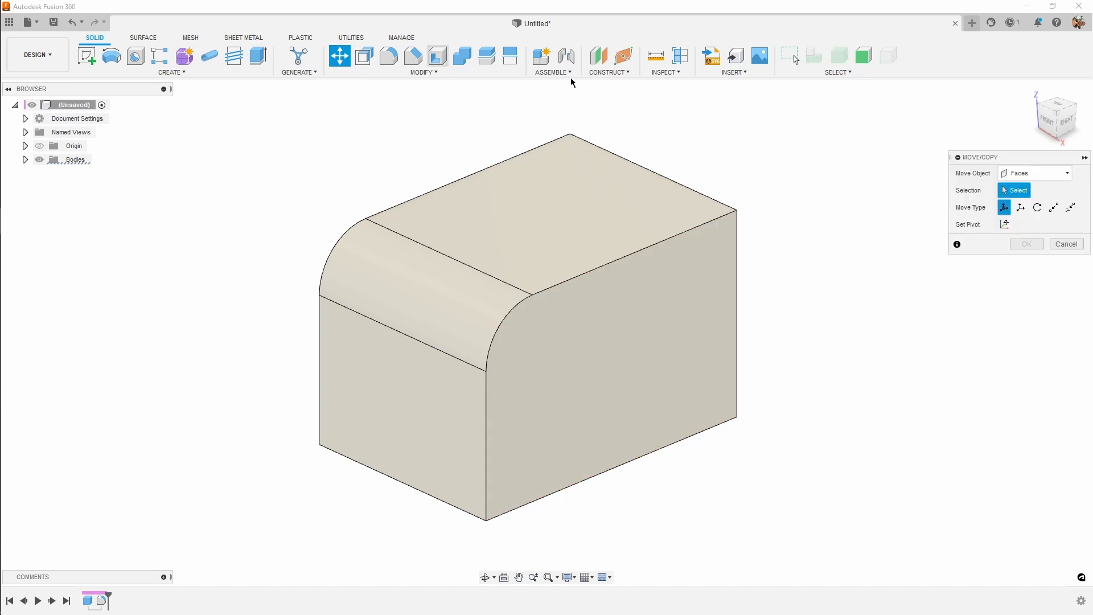
{"action": "left_click", "coordinate": [672, 310]}
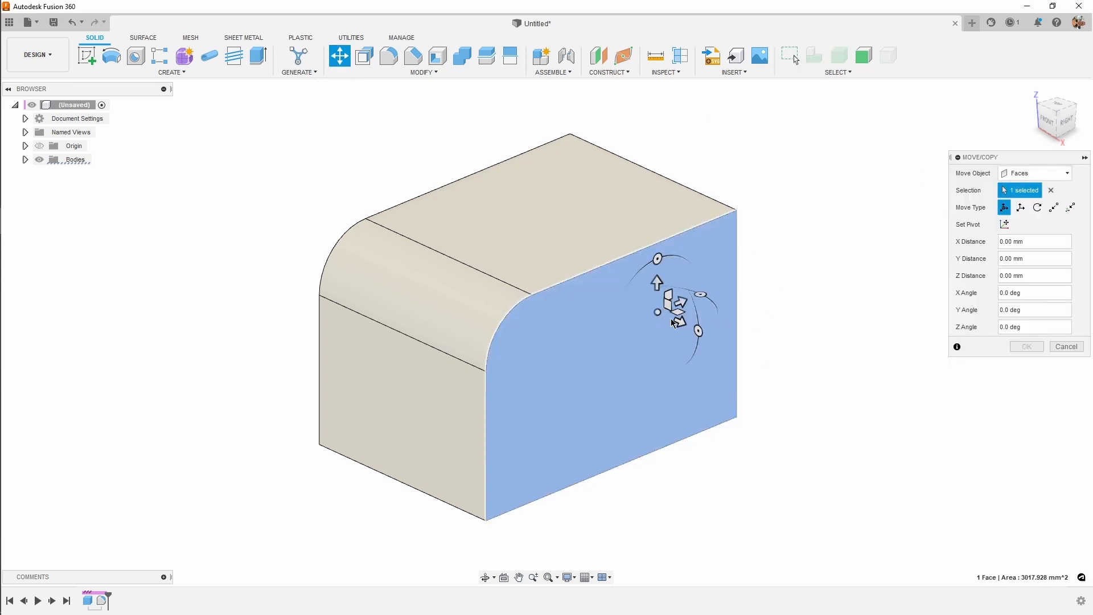
{"action": "left_click", "coordinate": [681, 322]}
{"action": "left_click", "coordinate": [642, 331]}
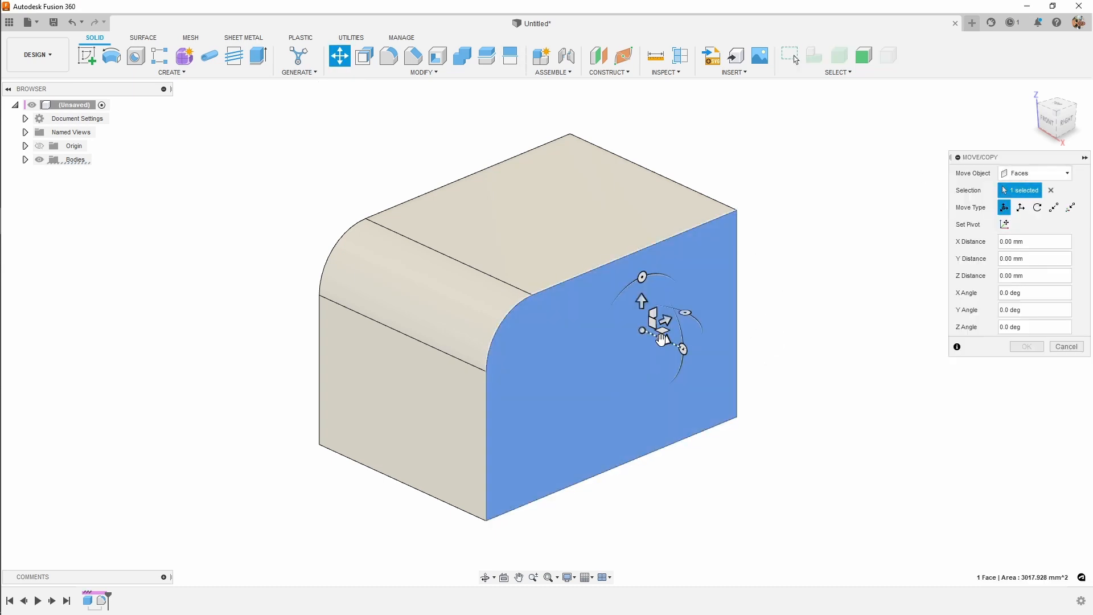
{"action": "mouse_move", "coordinate": [665, 343]}
{"action": "left_mouse_down"}
{"action": "mouse_move", "coordinate": [757, 395]}
{"action": "mouse_move", "coordinate": [589, 312]}
{"action": "mouse_move", "coordinate": [617, 356]}
{"action": "mouse_move", "coordinate": [571, 317]}
{"action": "mouse_move", "coordinate": [710, 429]}
{"action": "mouse_move", "coordinate": [588, 330]}
{"action": "mouse_move", "coordinate": [664, 366]}
{"action": "mouse_move", "coordinate": [654, 340]}
{"action": "left_mouse_up"}
{"action": "left_click", "coordinate": [1058, 348]}
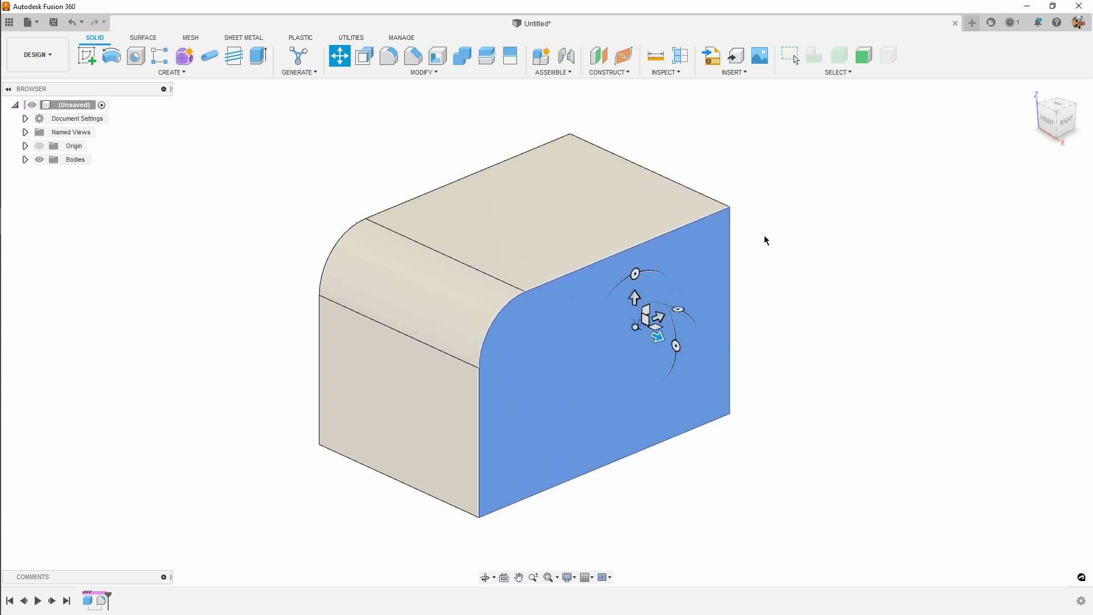
- Try an Offset Face of -3 mm on the block's right side face, and cancel it
{"action": "left_click", "coordinate": [368, 56]}
{"action": "left_click", "coordinate": [627, 370]}
{"action": "mouse_move", "coordinate": [630, 370]}
{"action": "left_mouse_down"}
{"action": "mouse_move", "coordinate": [706, 425]}
{"action": "mouse_move", "coordinate": [539, 324]}
{"action": "mouse_move", "coordinate": [633, 378]}
{"action": "mouse_move", "coordinate": [613, 382]}
{"action": "mouse_move", "coordinate": [574, 345]}
{"action": "mouse_move", "coordinate": [614, 376]}
{"action": "left_mouse_up"}
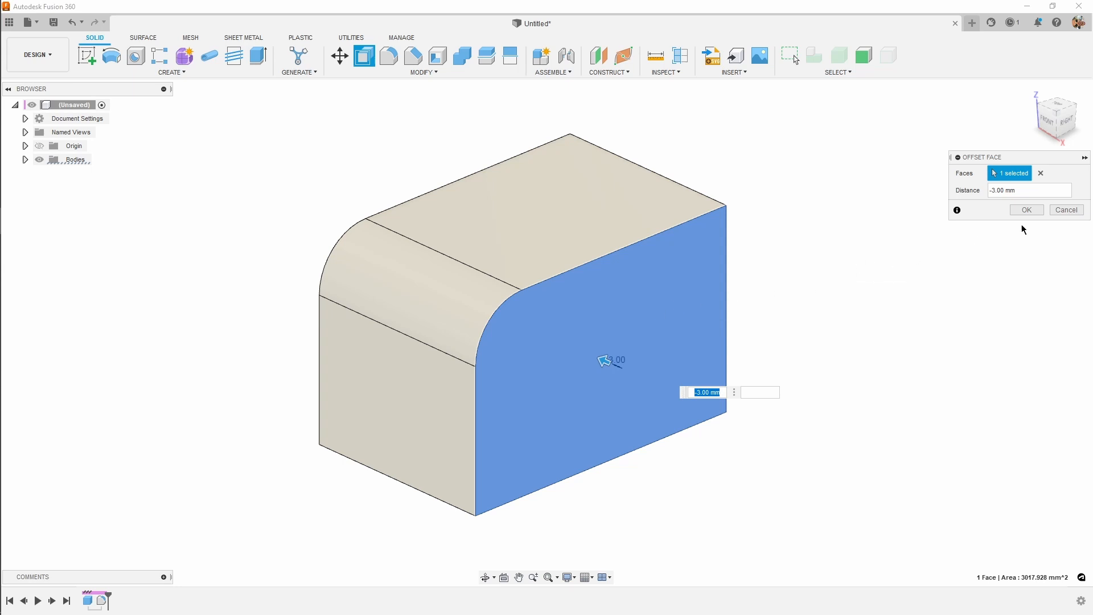
{"action": "left_click", "coordinate": [1067, 210]}
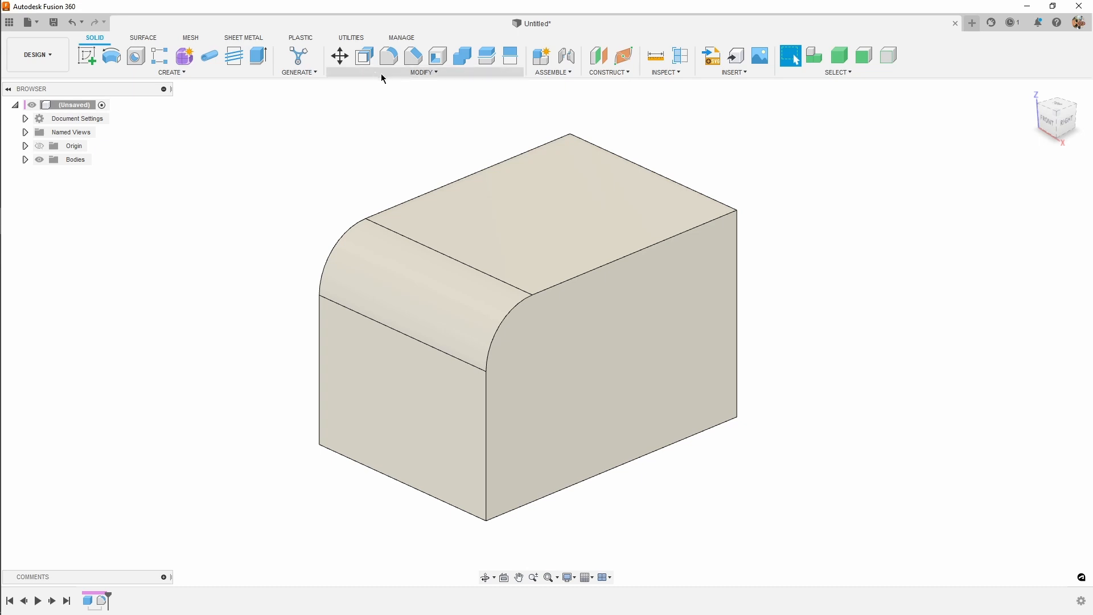
- Try extruding the right side face outward 18 mm as a join, then inward 14 mm and 8 mm as a cut, and deselect it
{"action": "left_click", "coordinate": [259, 57]}
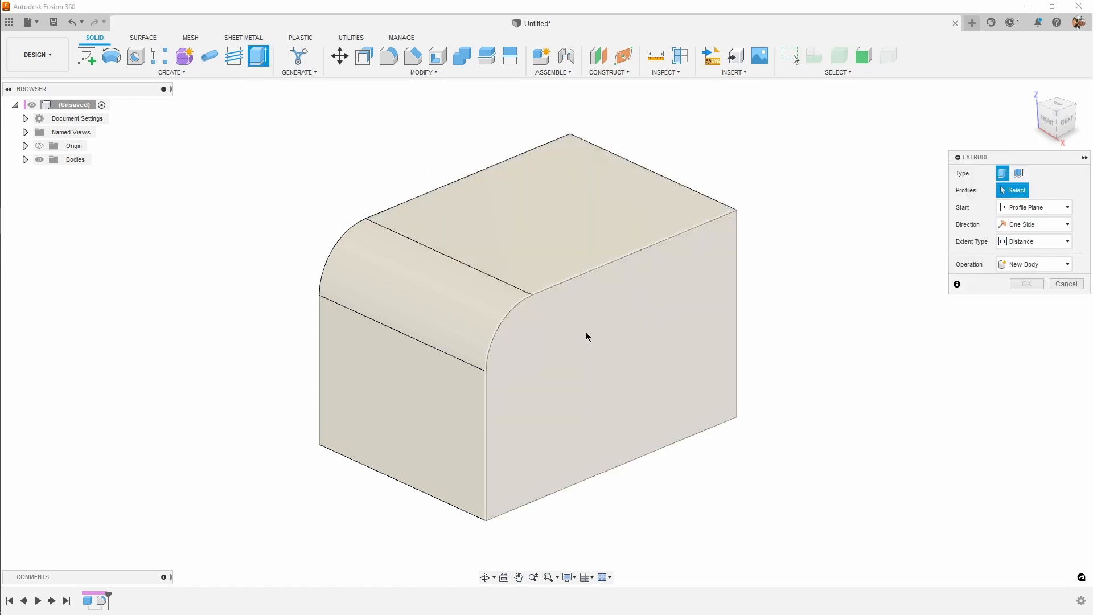
{"action": "left_click", "coordinate": [624, 312]}
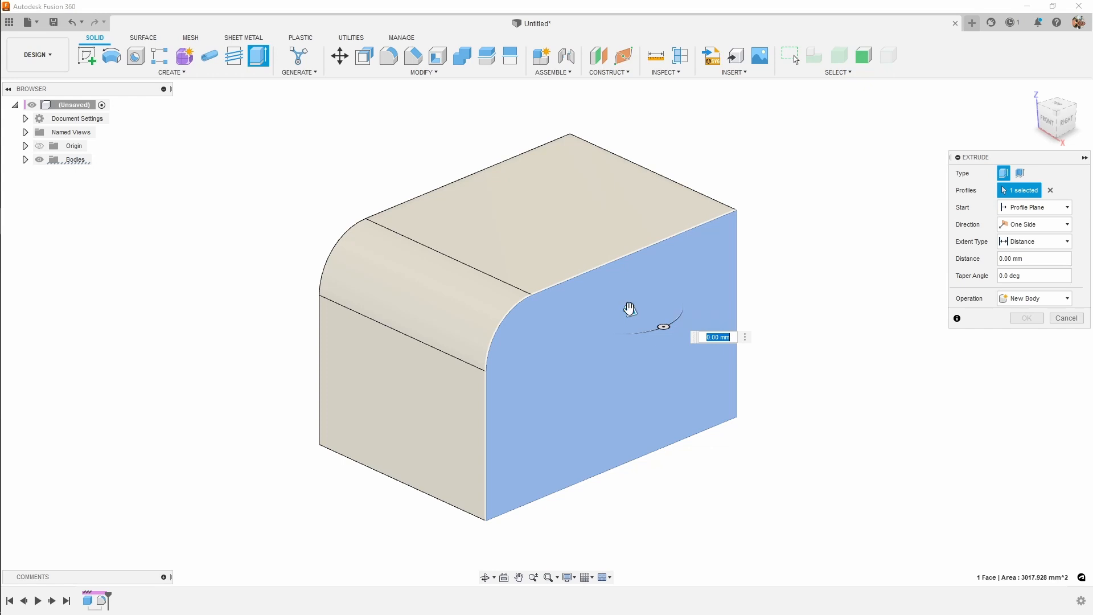
{"action": "left_click_drag", "start_coordinate": [630, 309], "coordinate": [694, 341]}
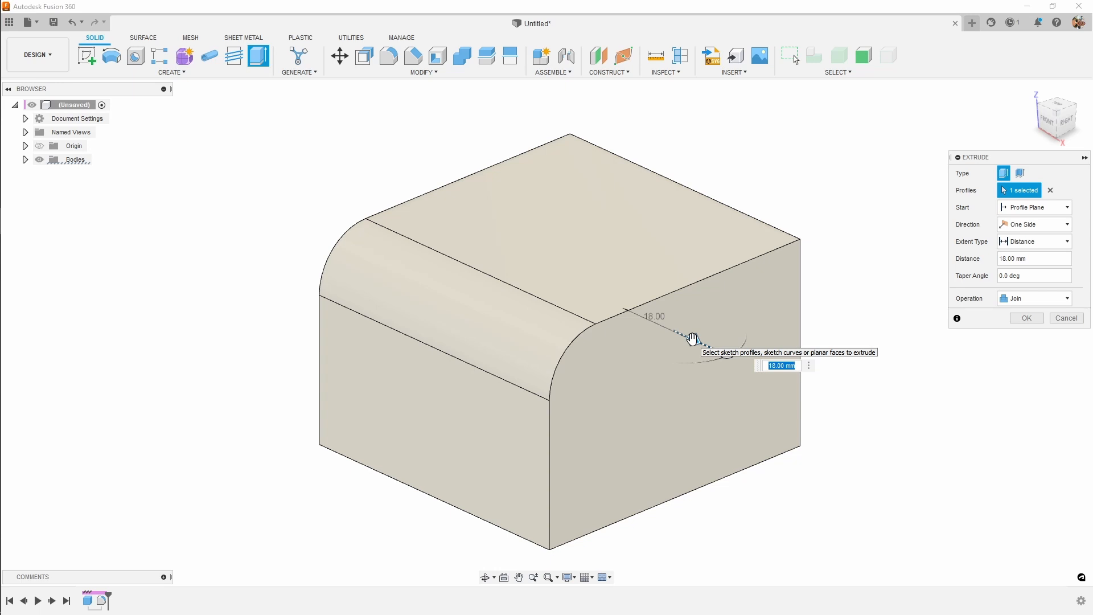
{"action": "left_click_drag", "start_coordinate": [692, 339], "coordinate": [576, 298]}
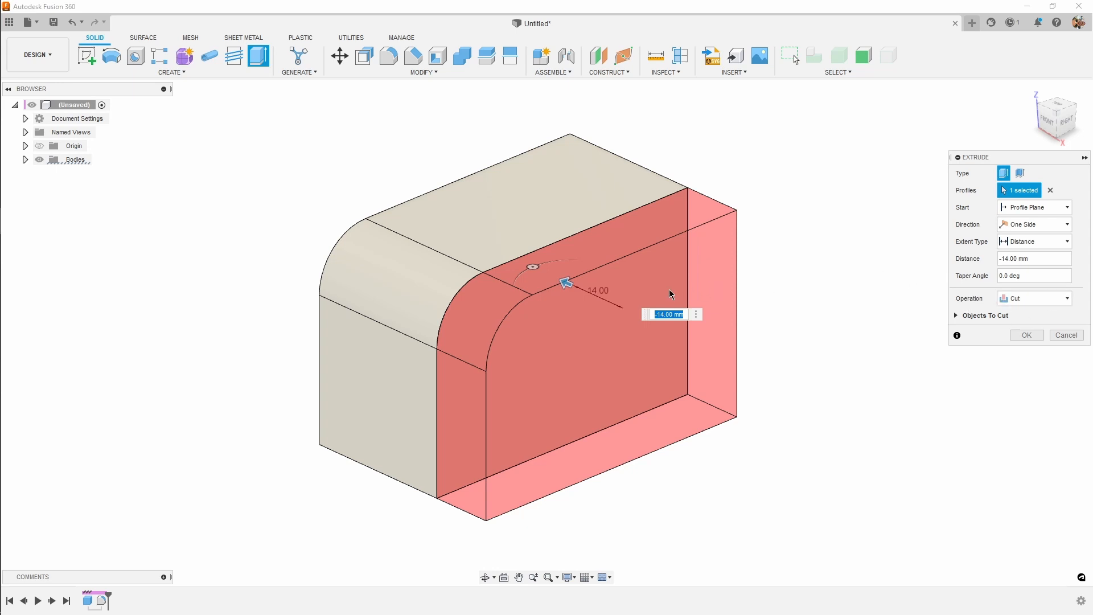
{"action": "mouse_move", "coordinate": [567, 281]}
{"action": "left_mouse_down"}
{"action": "mouse_move", "coordinate": [557, 285]}
{"action": "mouse_move", "coordinate": [578, 292]}
{"action": "mouse_move", "coordinate": [551, 283]}
{"action": "mouse_move", "coordinate": [595, 309]}
{"action": "mouse_move", "coordinate": [581, 290]}
{"action": "left_mouse_up"}
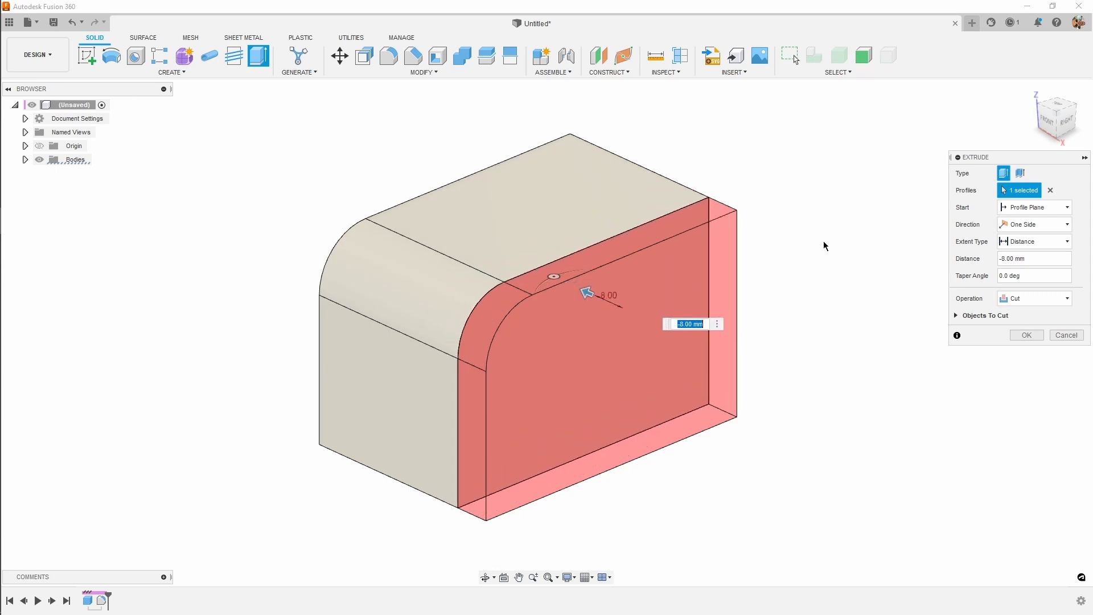
{"action": "left_click", "coordinate": [1051, 192]}
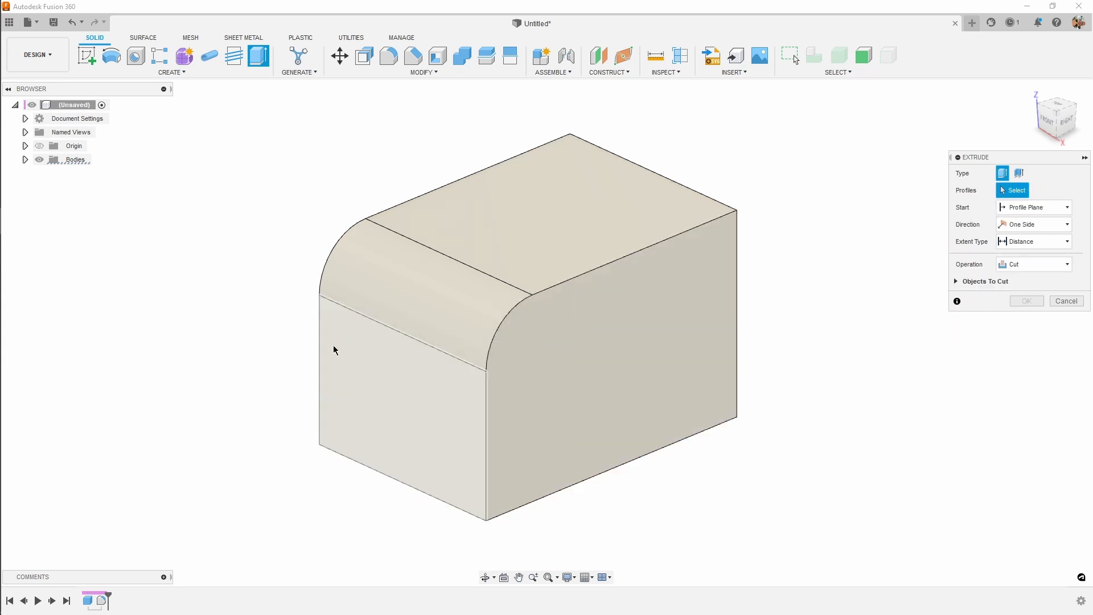
- Try a 5 mm Extrude cut into the flat front face below the fillet, and cancel it
{"action": "left_click", "coordinate": [394, 401]}
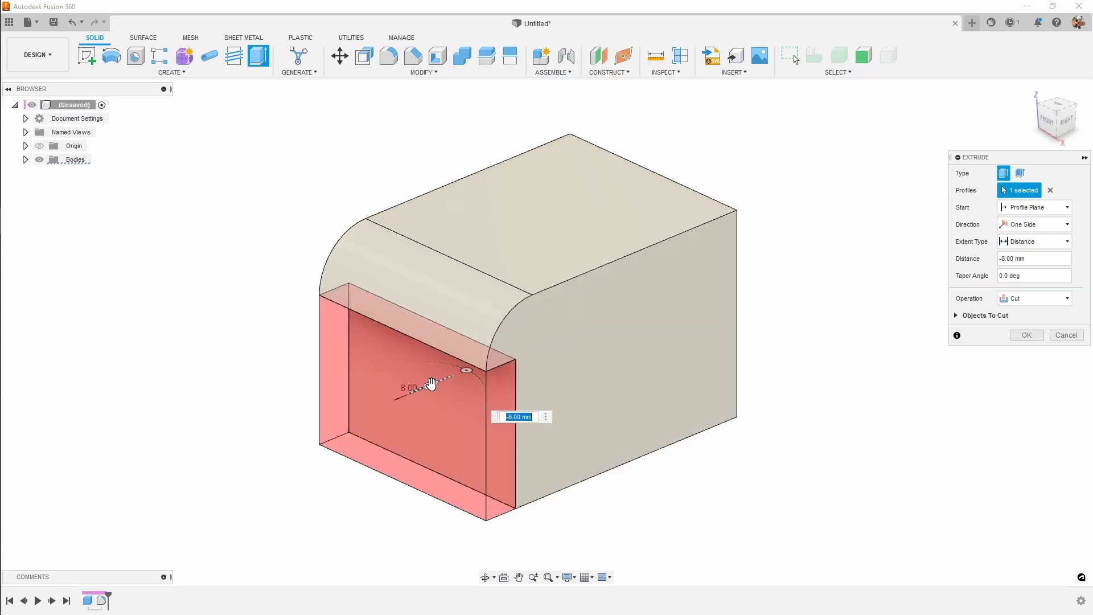
{"action": "left_click_drag", "start_coordinate": [413, 393], "coordinate": [432, 413]}
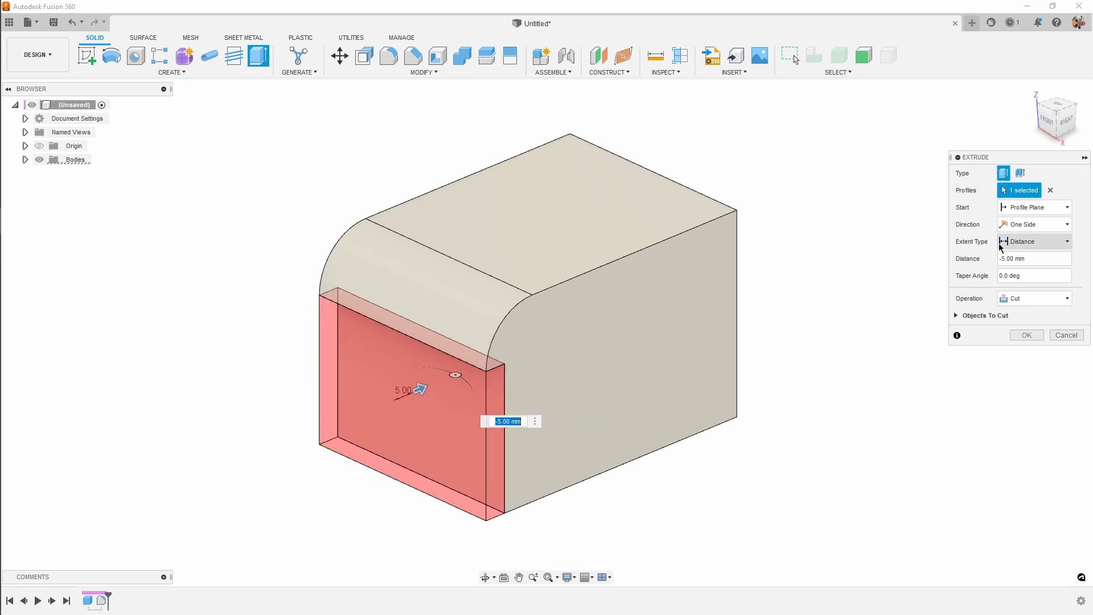
{"action": "left_click", "coordinate": [1051, 191]}
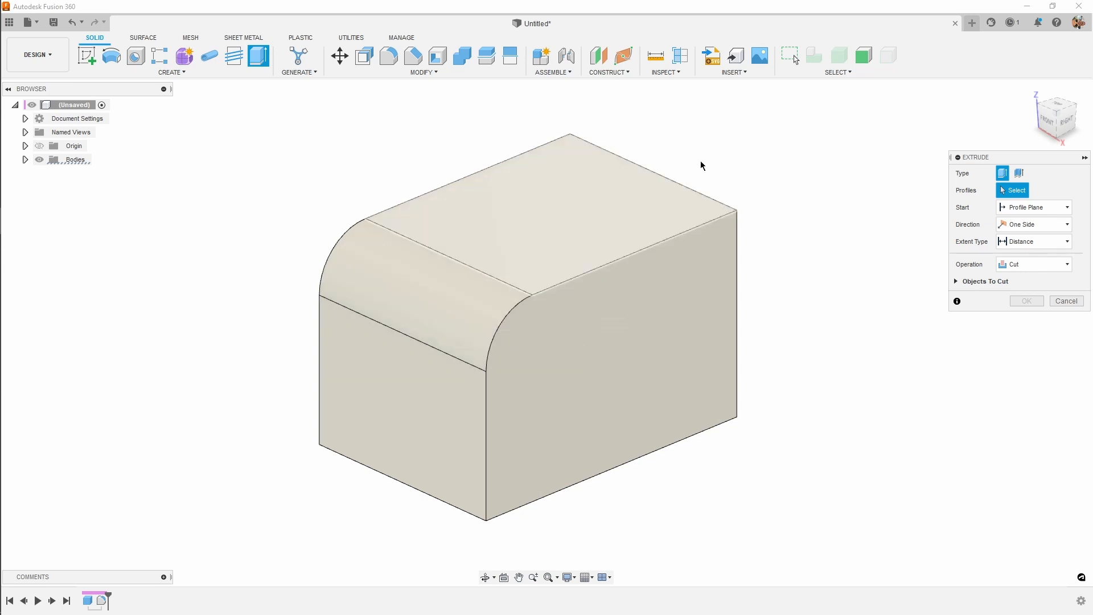
{"action": "left_click", "coordinate": [1058, 304]}
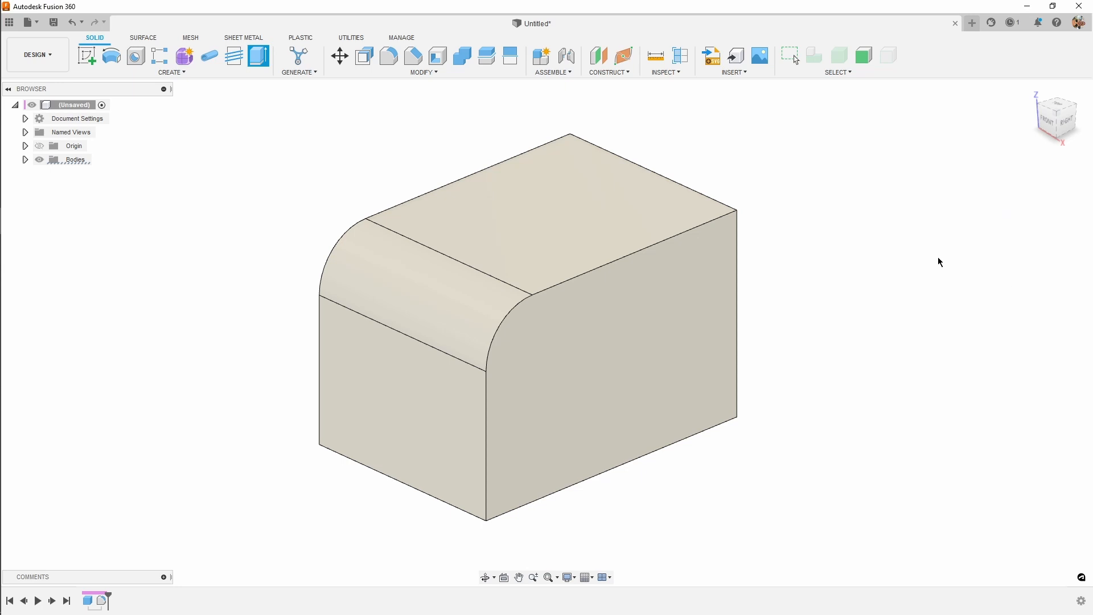
- Try moving the right side face 13 mm outward along Z using Move/Copy with the Faces option
{"action": "left_click", "coordinate": [346, 58]}
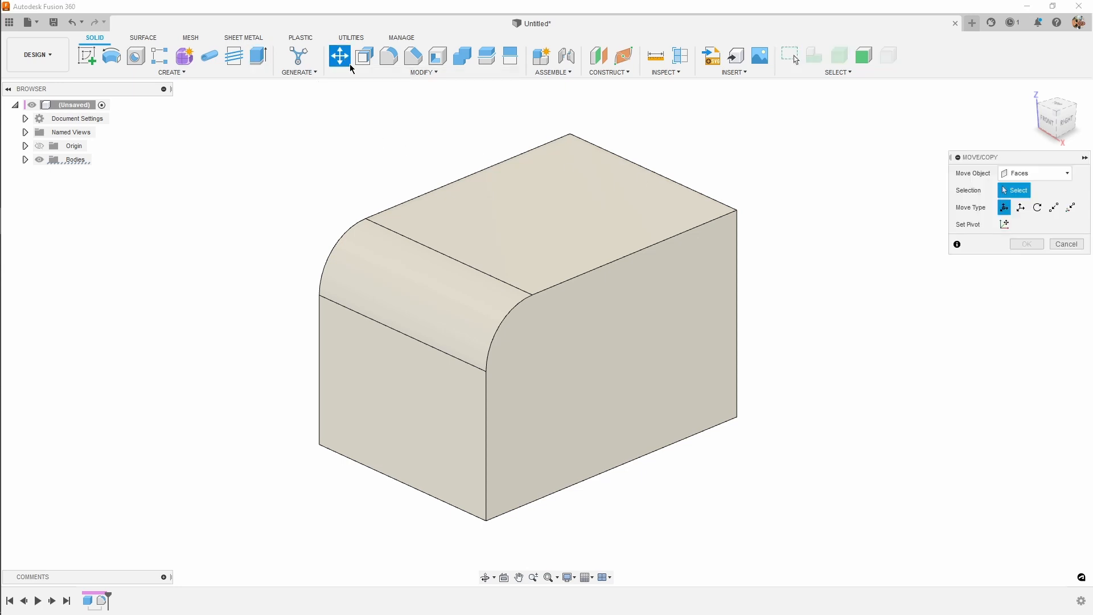
{"action": "left_click", "coordinate": [1023, 172]}
{"action": "left_click", "coordinate": [1028, 212]}
{"action": "left_click", "coordinate": [638, 337]}
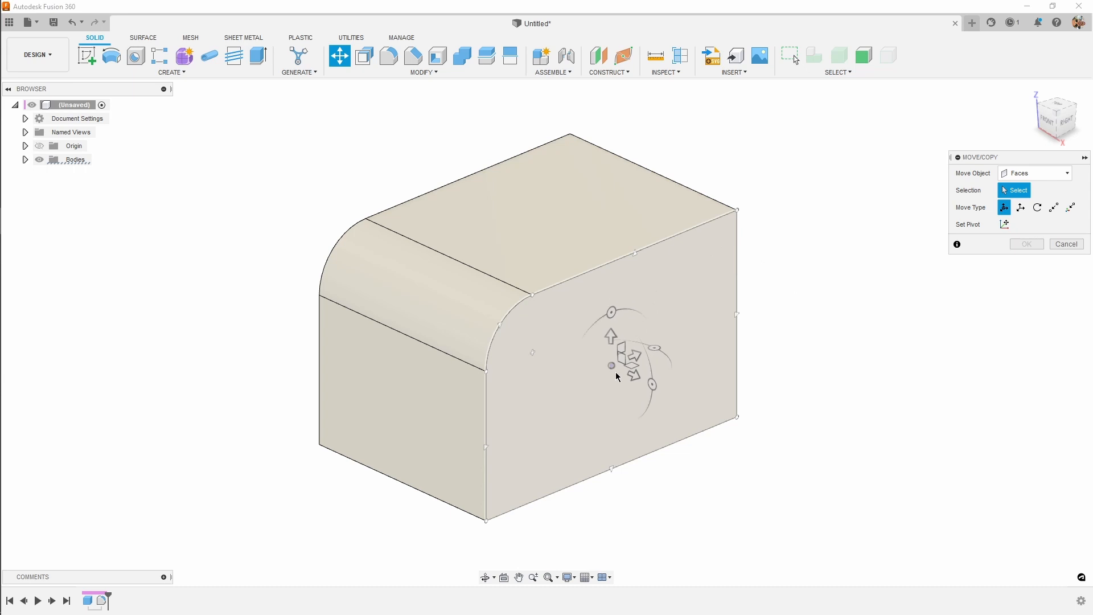
{"action": "left_click", "coordinate": [616, 376]}
{"action": "left_click_drag", "start_coordinate": [633, 374], "coordinate": [676, 408]}
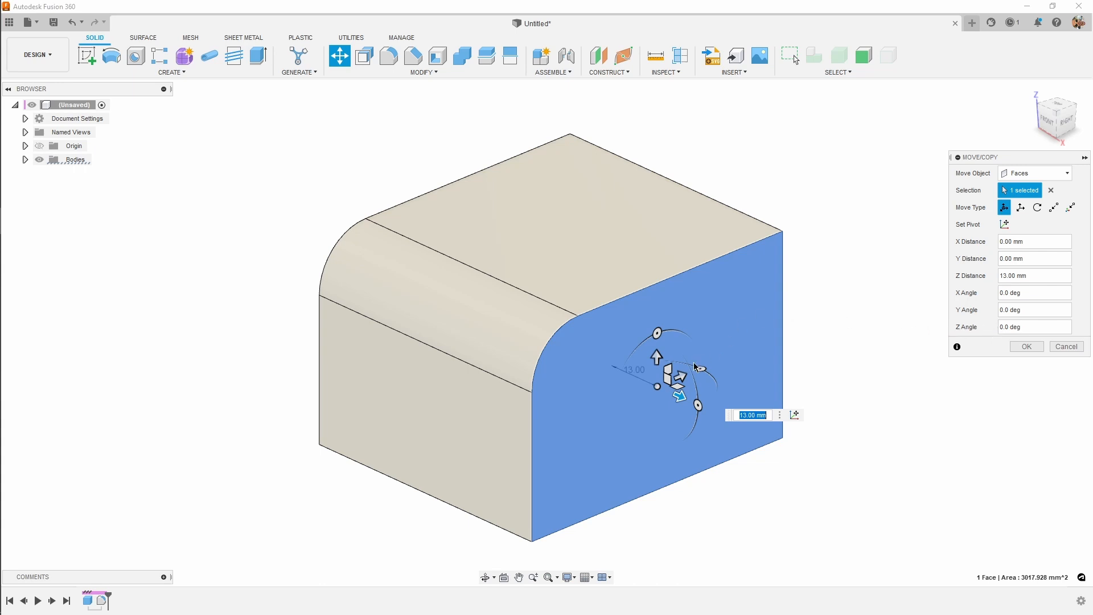
- Try rotating the right side face about its Y axis to -25 degrees and 5 degrees, and deselect it
{"action": "left_click_drag", "start_coordinate": [678, 395], "coordinate": [647, 357]}
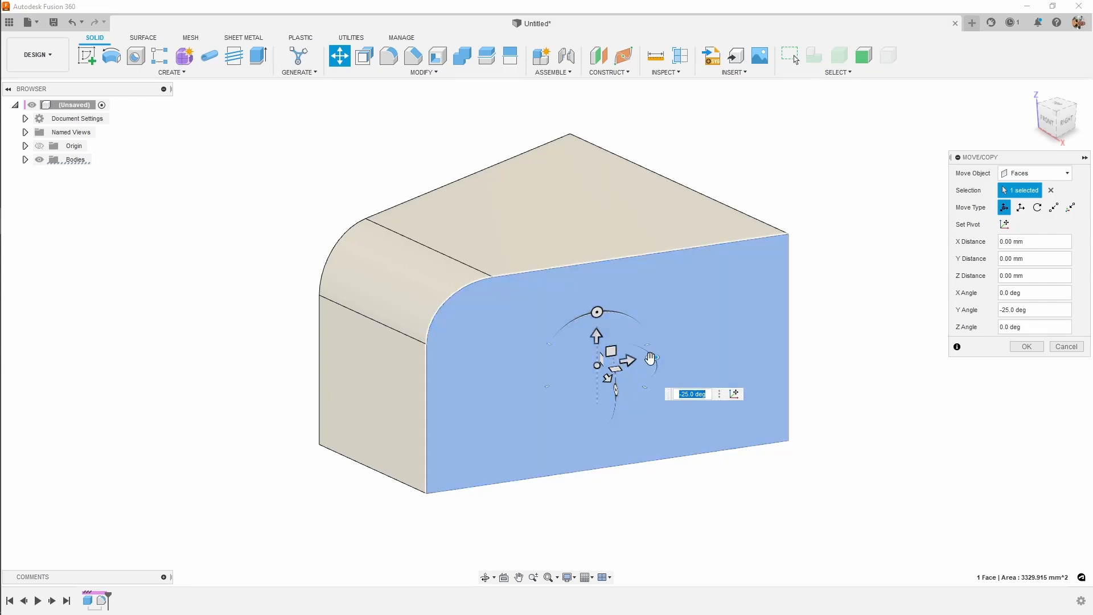
{"action": "left_click_drag", "start_coordinate": [650, 357], "coordinate": [643, 347]}
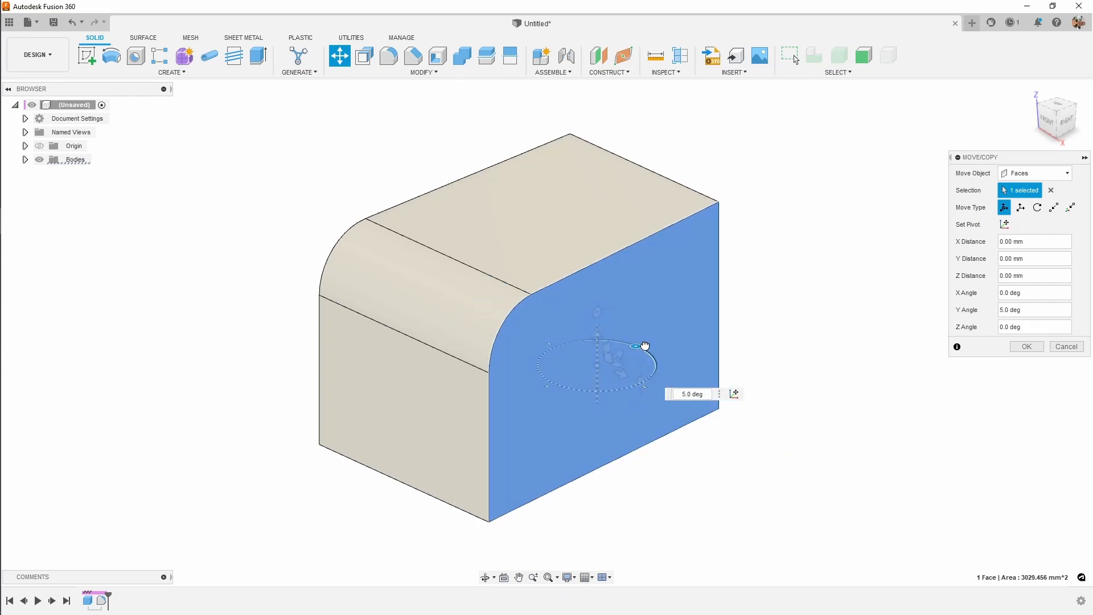
{"action": "left_click", "coordinate": [1051, 190]}
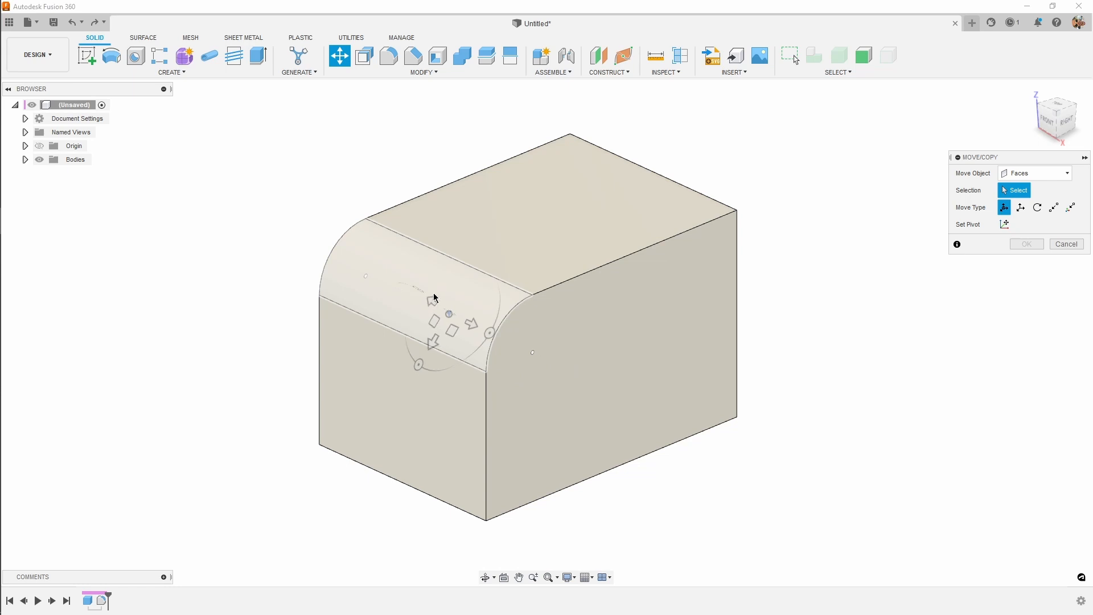
- Try moving the rounded fillet face freely in its XY plane, ending at about X -0.5 mm and Y 3.5 mm
{"action": "left_click", "coordinate": [454, 274]}
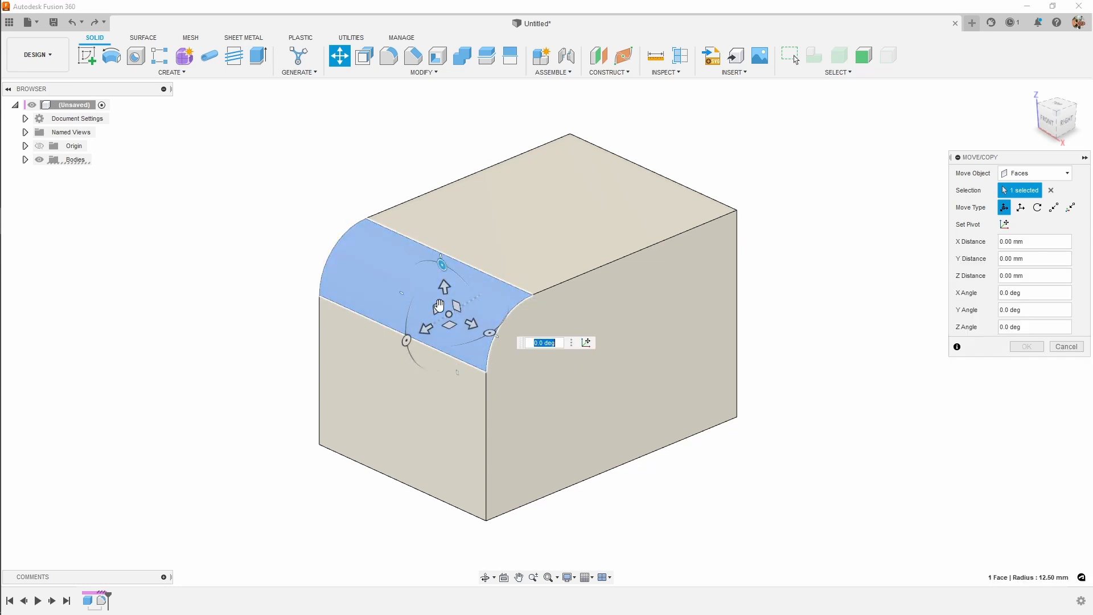
{"action": "left_click_drag", "start_coordinate": [434, 306], "coordinate": [442, 329]}
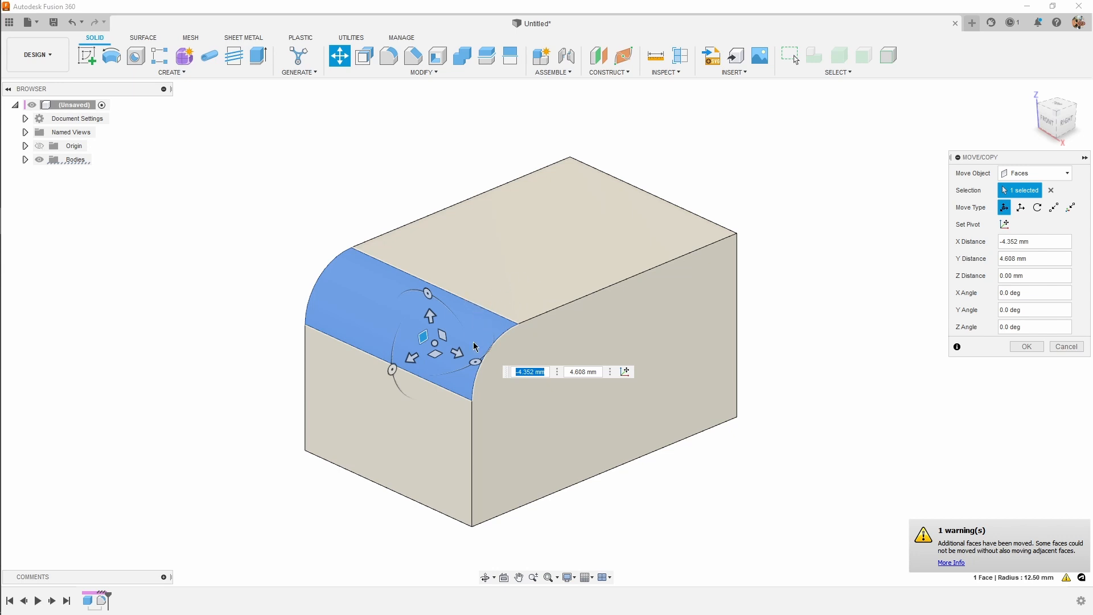
{"action": "left_click_drag", "start_coordinate": [424, 336], "coordinate": [460, 305]}
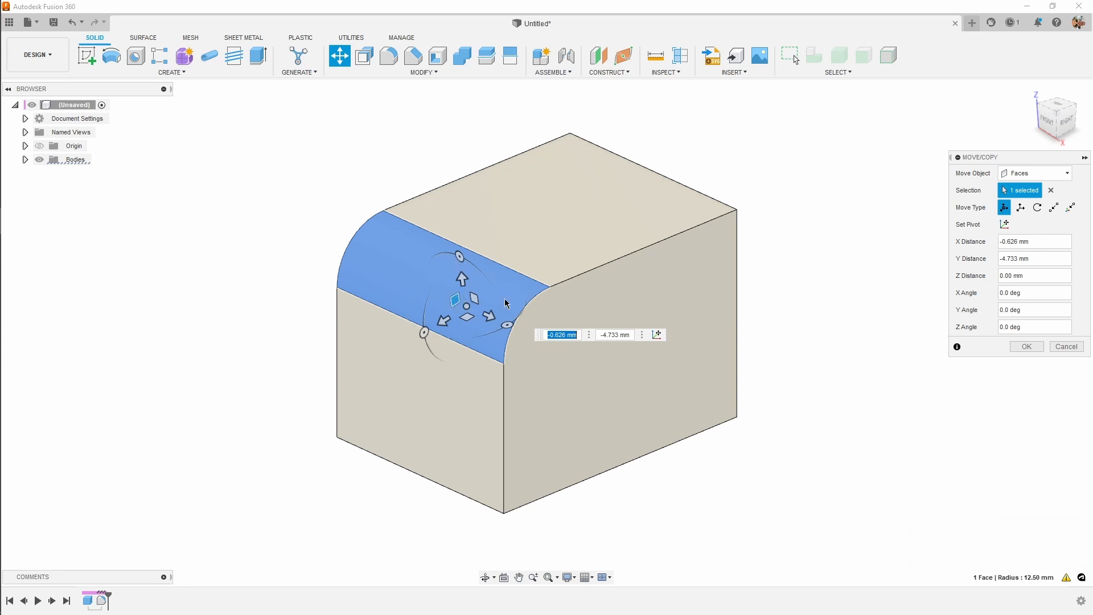
{"action": "left_click_drag", "start_coordinate": [455, 304], "coordinate": [498, 350]}
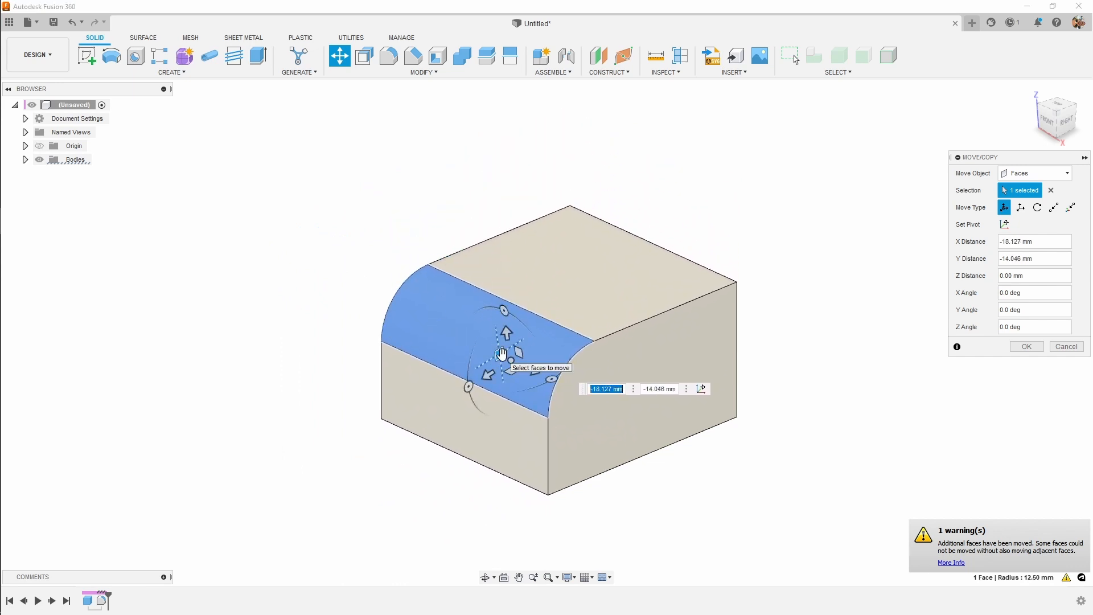
{"action": "left_click_drag", "start_coordinate": [501, 354], "coordinate": [417, 396]}
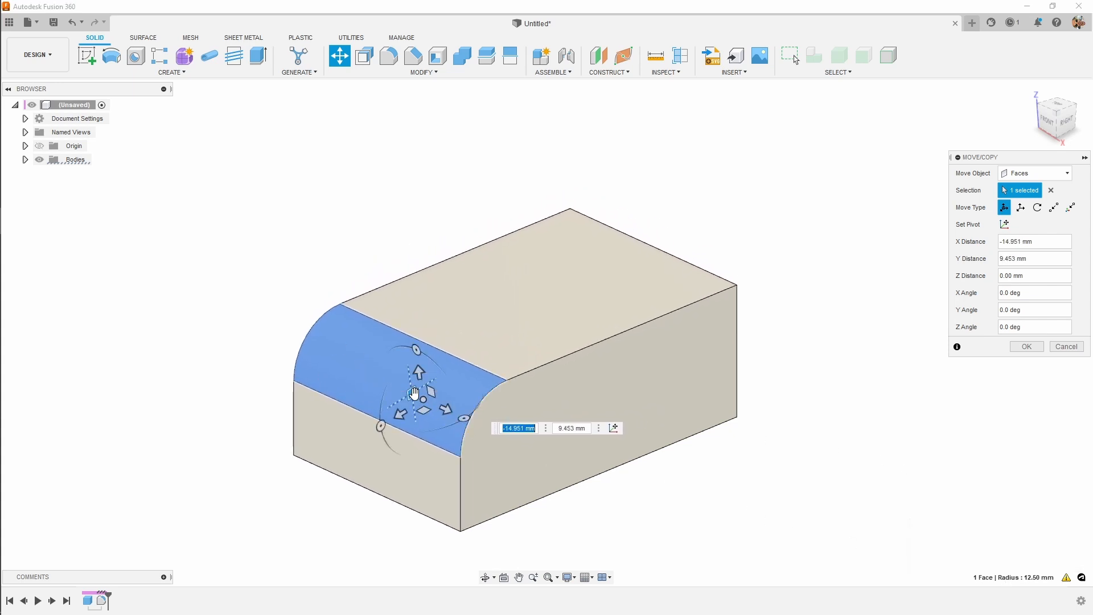
{"action": "left_click_drag", "start_coordinate": [414, 393], "coordinate": [427, 317]}
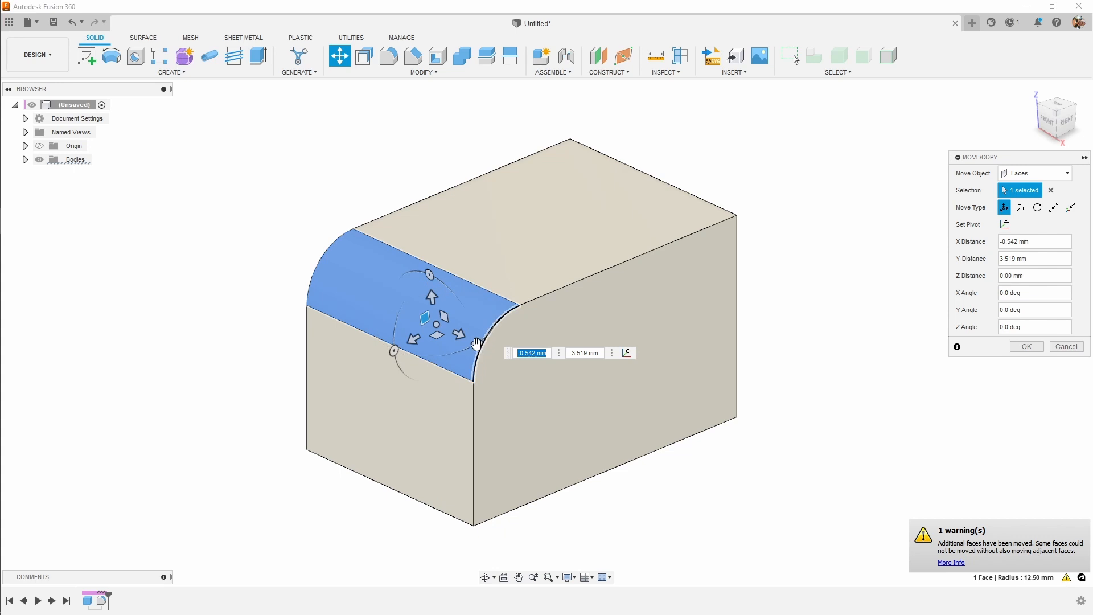
- Try rotating the rounded fillet face 15 degrees about X, then -20 degrees about Y, and deselect it
{"action": "left_click_drag", "start_coordinate": [477, 343], "coordinate": [484, 336]}
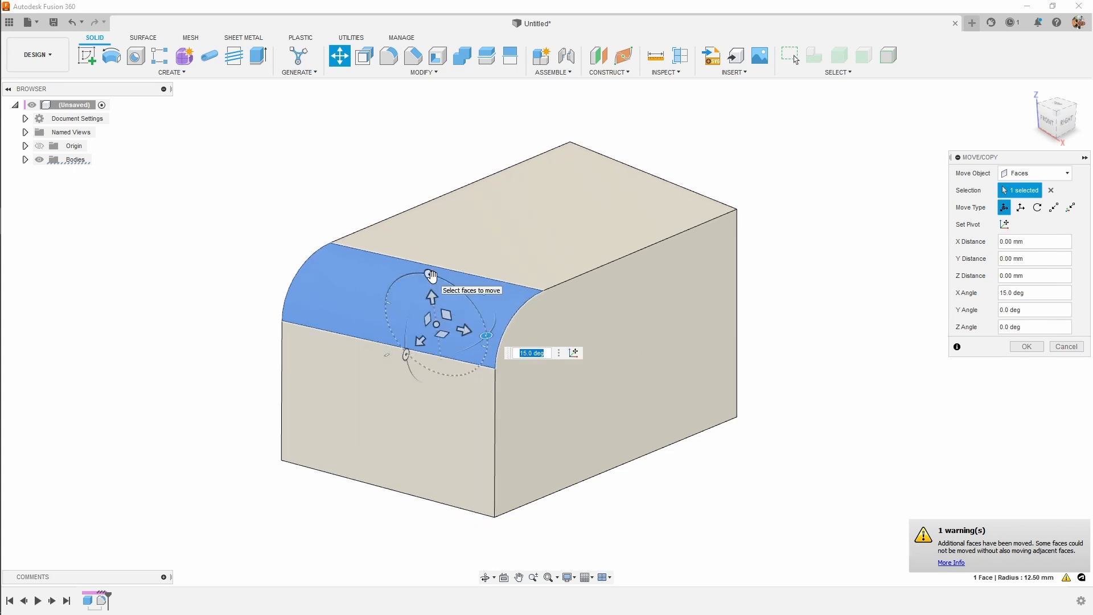
{"action": "left_click_drag", "start_coordinate": [431, 275], "coordinate": [484, 336]}
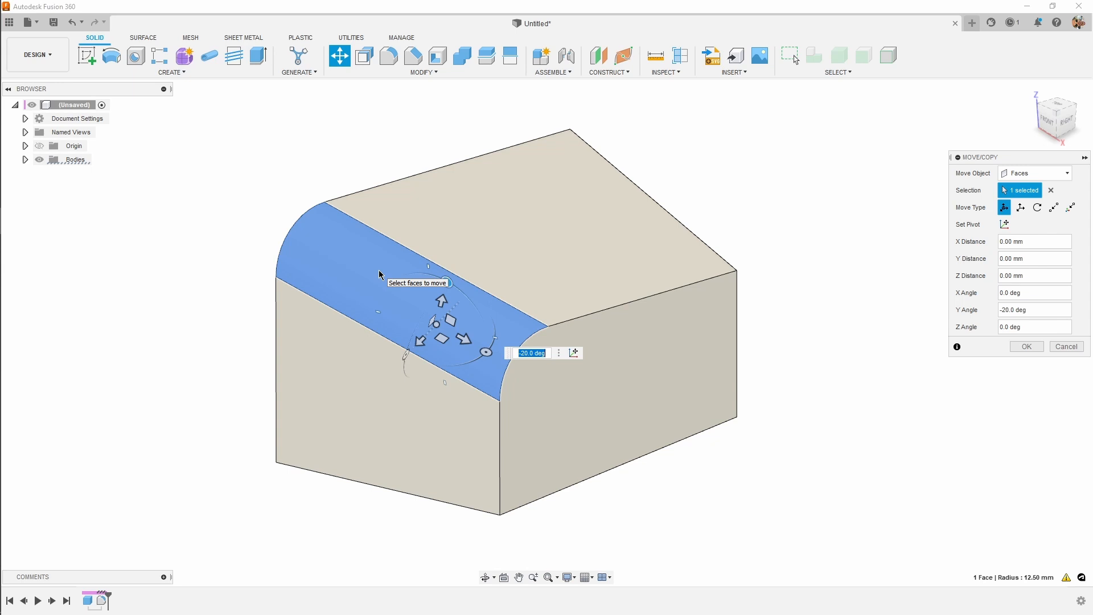
{"action": "left_click", "coordinate": [1051, 190]}
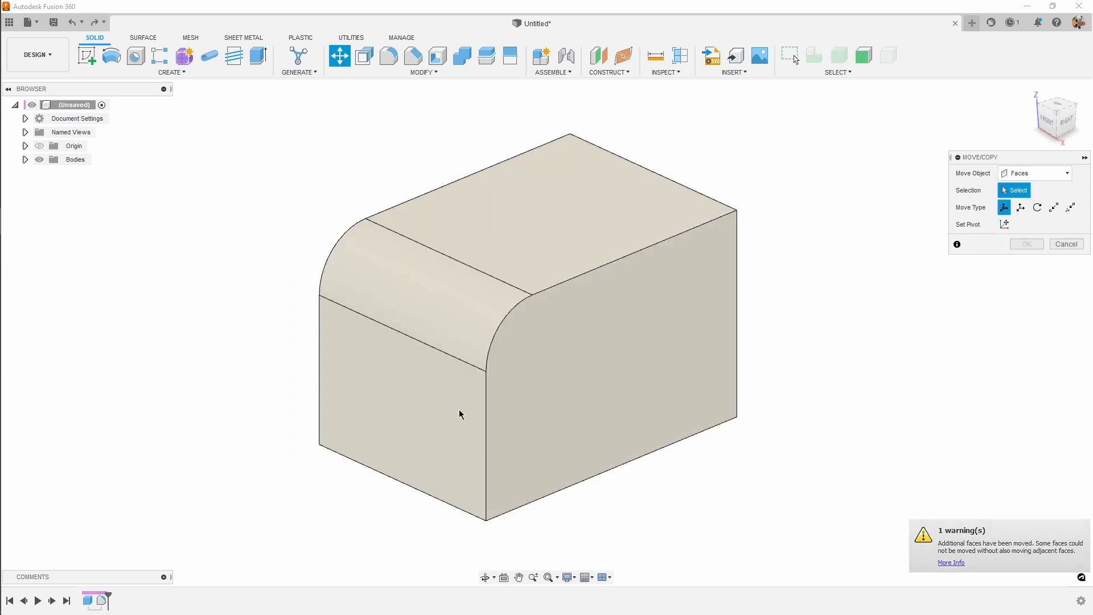
- Try rotating the flat front face 25 degrees about its Y axis, and cancel Move/Copy
{"action": "left_click", "coordinate": [427, 416]}
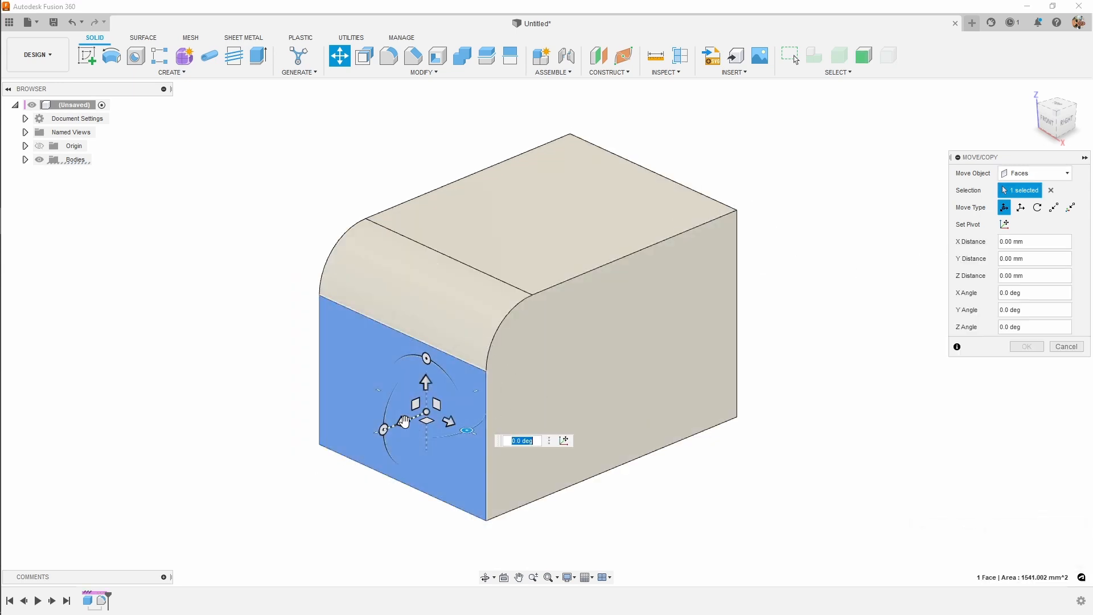
{"action": "mouse_move", "coordinate": [404, 421]}
{"action": "left_mouse_down"}
{"action": "mouse_move", "coordinate": [324, 463]}
{"action": "mouse_move", "coordinate": [492, 372]}
{"action": "mouse_move", "coordinate": [317, 458]}
{"action": "mouse_move", "coordinate": [441, 391]}
{"action": "mouse_move", "coordinate": [390, 434]}
{"action": "left_mouse_up"}
{"action": "left_click_drag", "start_coordinate": [471, 430], "coordinate": [485, 419]}
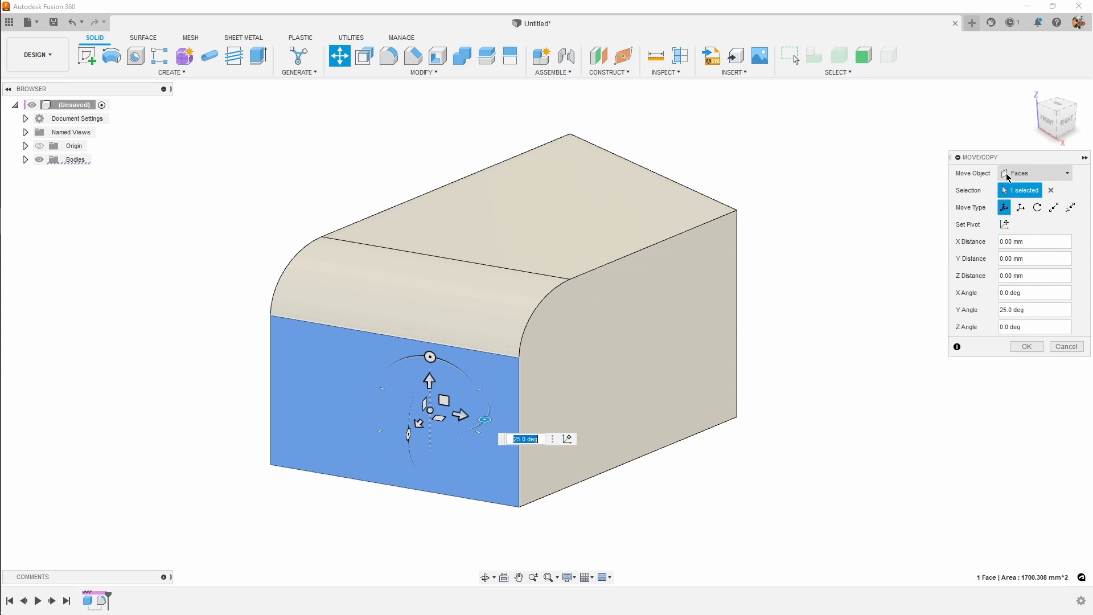
{"action": "left_click", "coordinate": [1067, 347]}
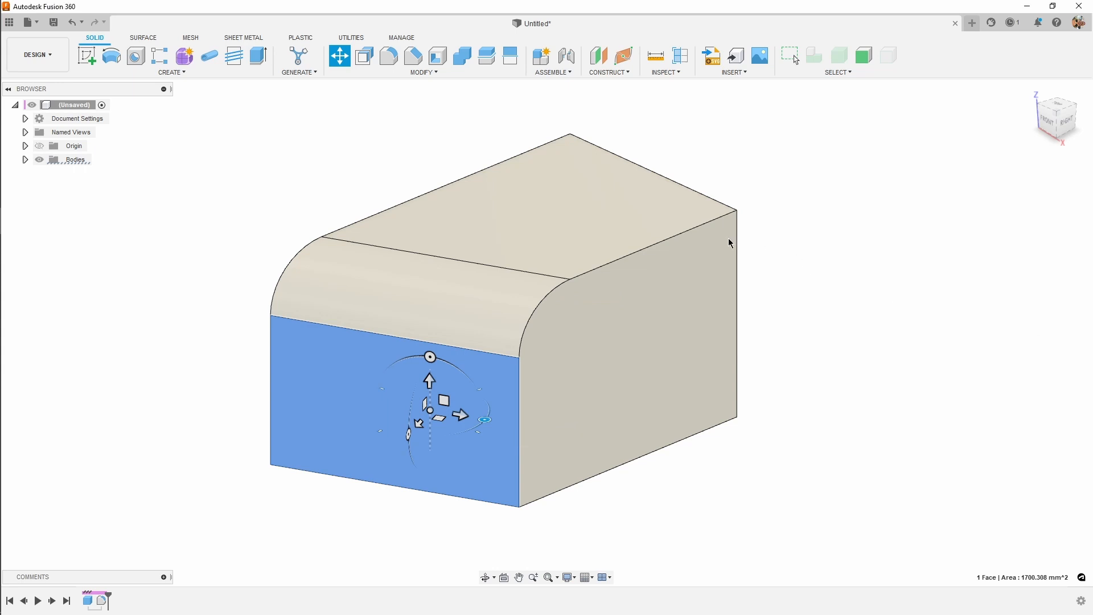
- Try offsetting the right side face 8 mm outward and 1 mm inward with Offset Face, and deselect it
{"action": "left_click", "coordinate": [365, 56]}
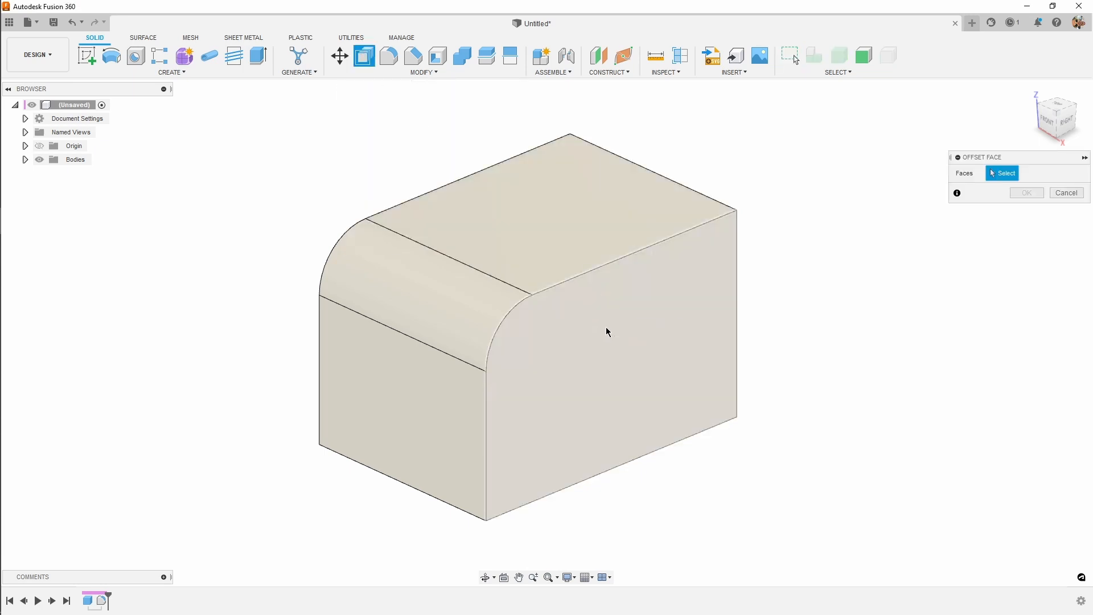
{"action": "left_click", "coordinate": [605, 326]}
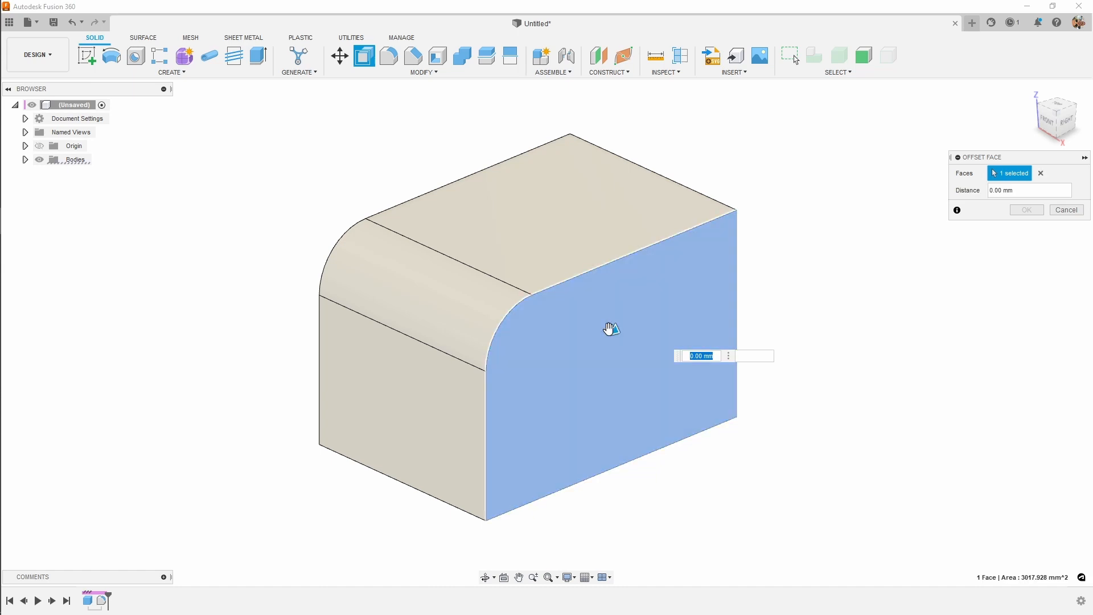
{"action": "left_click_drag", "start_coordinate": [609, 331], "coordinate": [624, 381]}
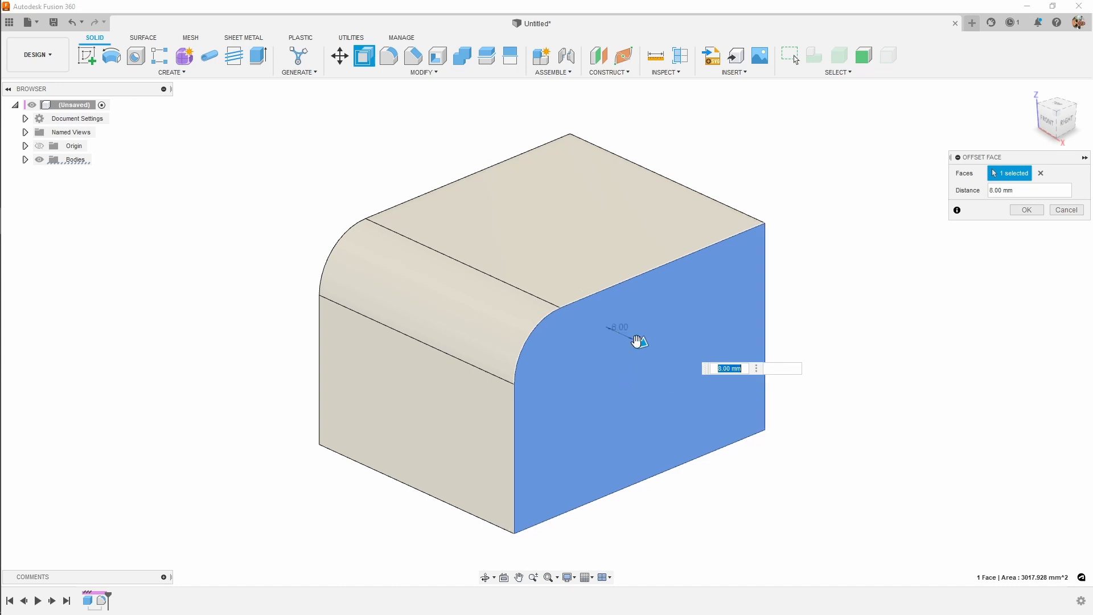
{"action": "left_click_drag", "start_coordinate": [641, 342], "coordinate": [601, 347]}
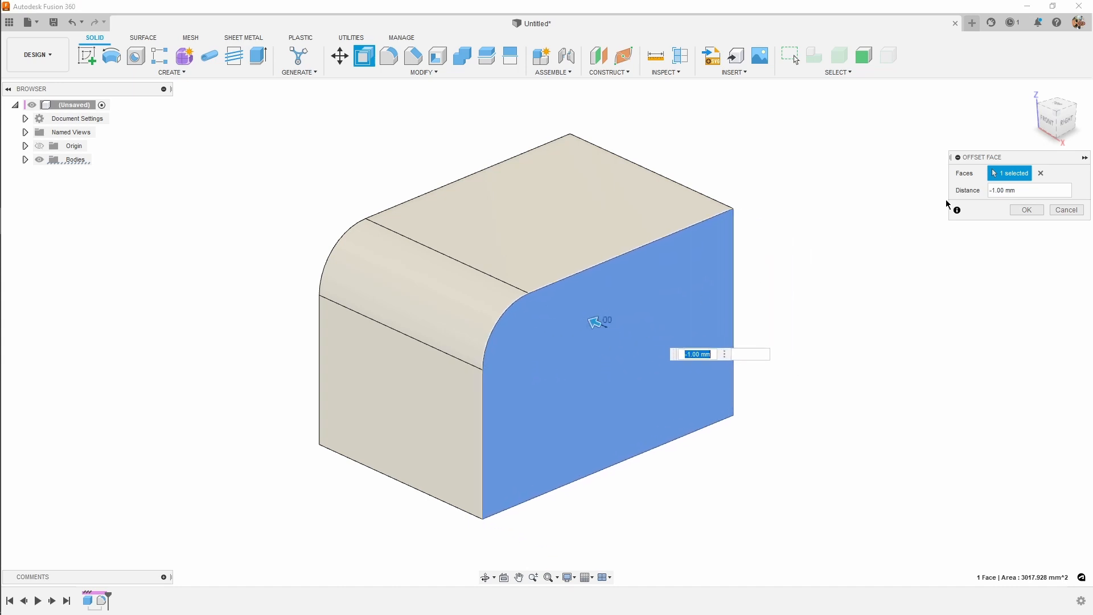
{"action": "left_click", "coordinate": [1040, 174]}
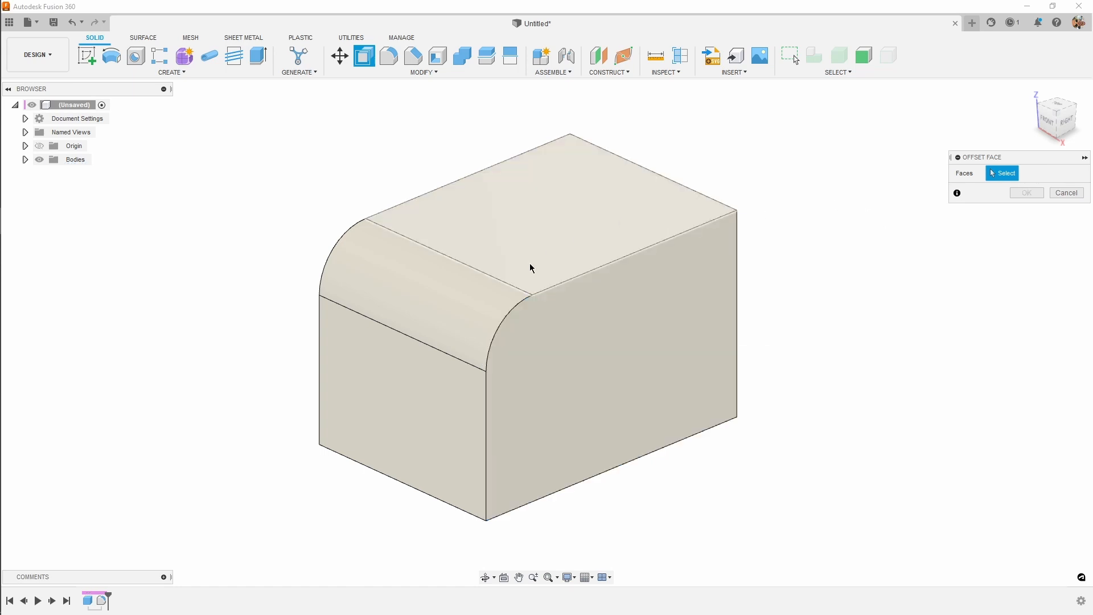
- Try offsetting the flat front face 24 mm outward and 5 mm inward, and deselect it
{"action": "left_click", "coordinate": [424, 397]}
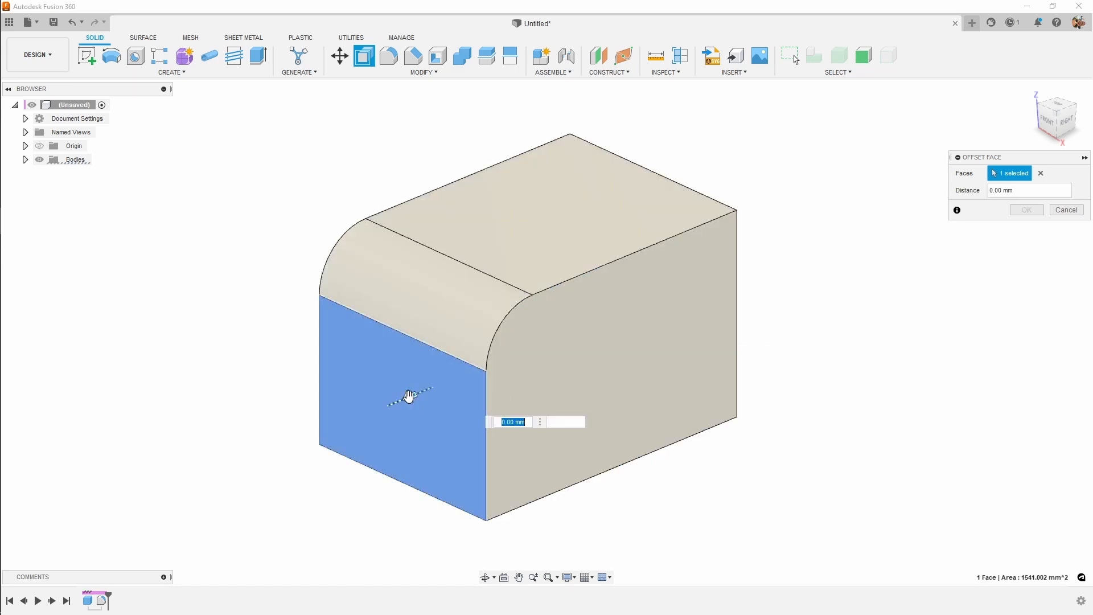
{"action": "left_click_drag", "start_coordinate": [420, 394], "coordinate": [328, 450]}
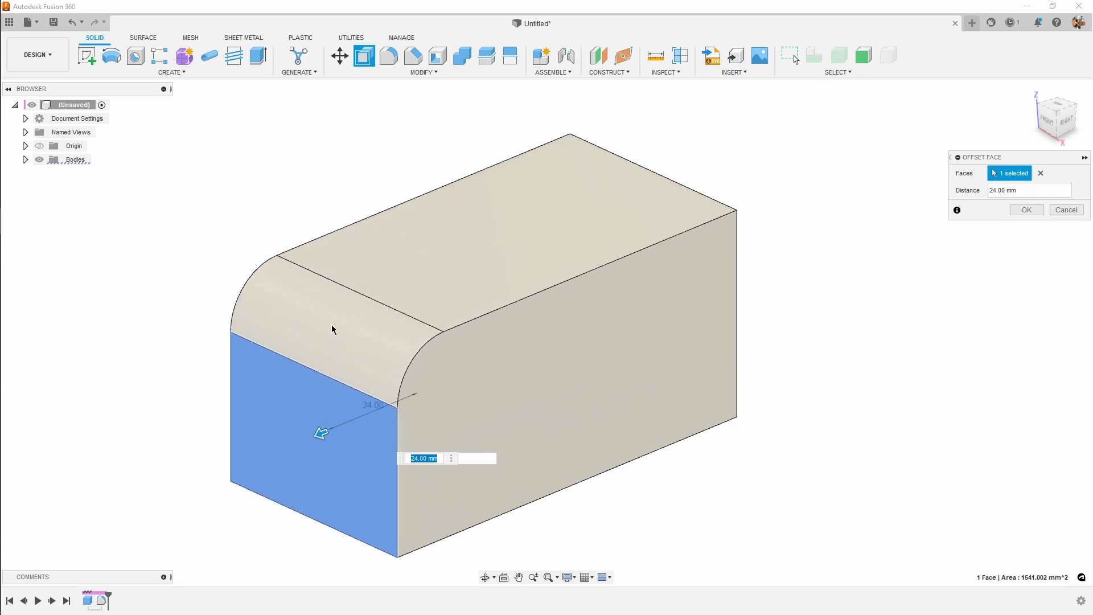
{"action": "left_click_drag", "start_coordinate": [322, 432], "coordinate": [440, 374]}
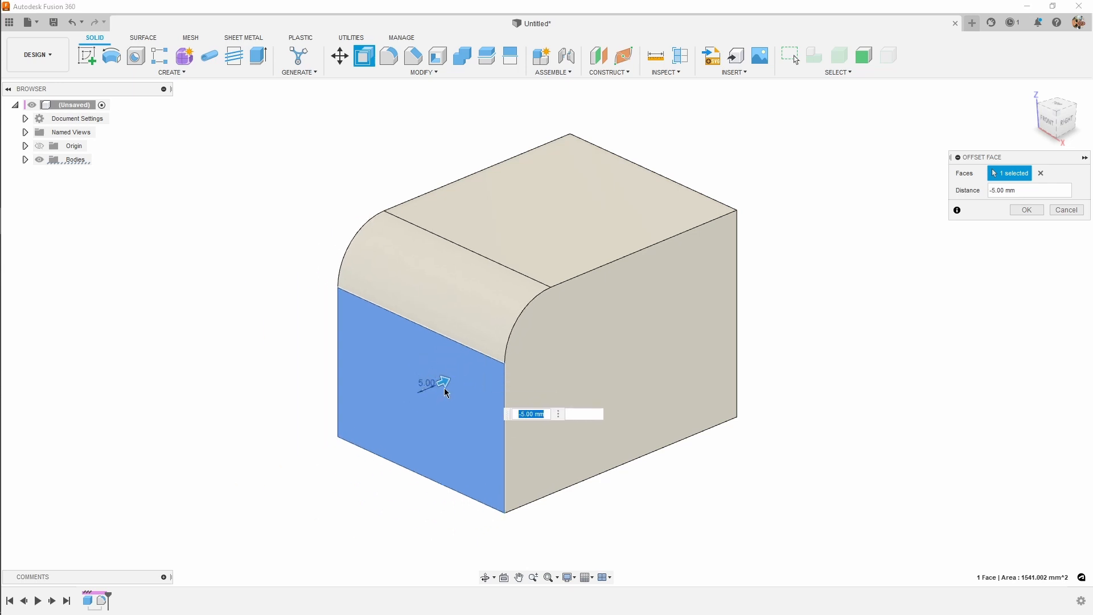
{"action": "left_click", "coordinate": [1041, 173]}
- Try offsetting the rounded fillet face outward by 9 mm, 11 mm and 3 mm
{"action": "left_click", "coordinate": [435, 290]}
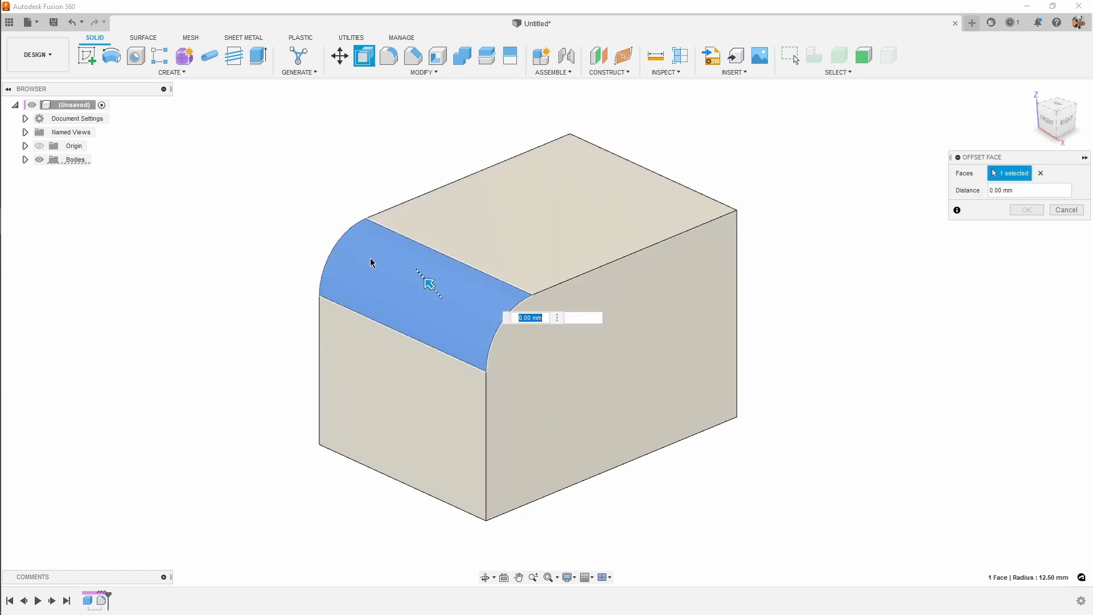
{"action": "left_click_drag", "start_coordinate": [430, 285], "coordinate": [407, 262]}
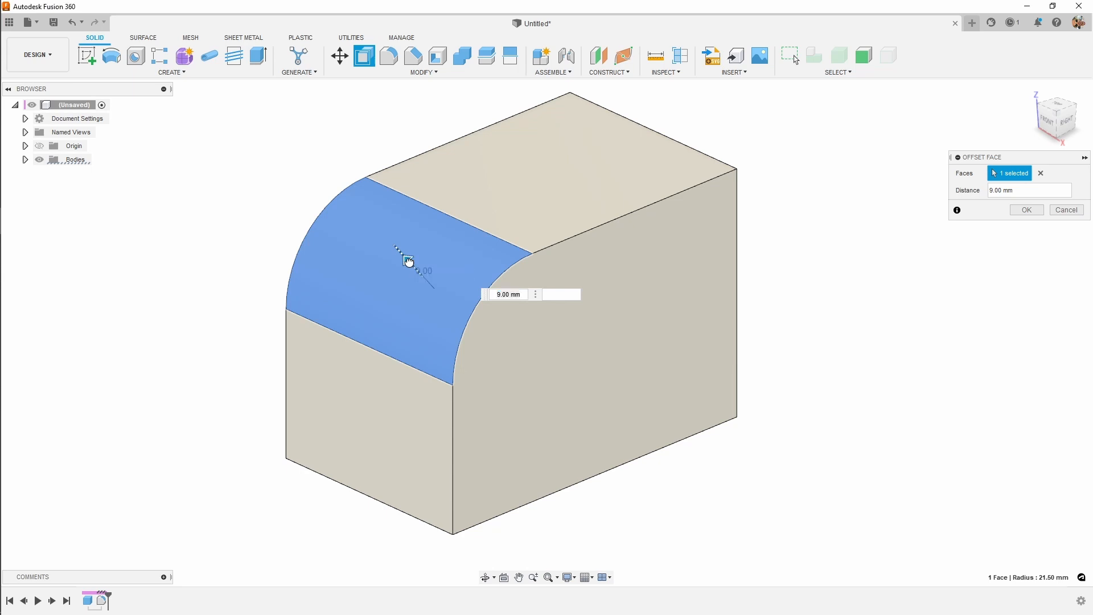
{"action": "mouse_move", "coordinate": [406, 261]}
{"action": "left_mouse_down"}
{"action": "mouse_move", "coordinate": [399, 253]}
{"action": "mouse_move", "coordinate": [430, 276]}
{"action": "mouse_move", "coordinate": [403, 255]}
{"action": "left_mouse_up"}
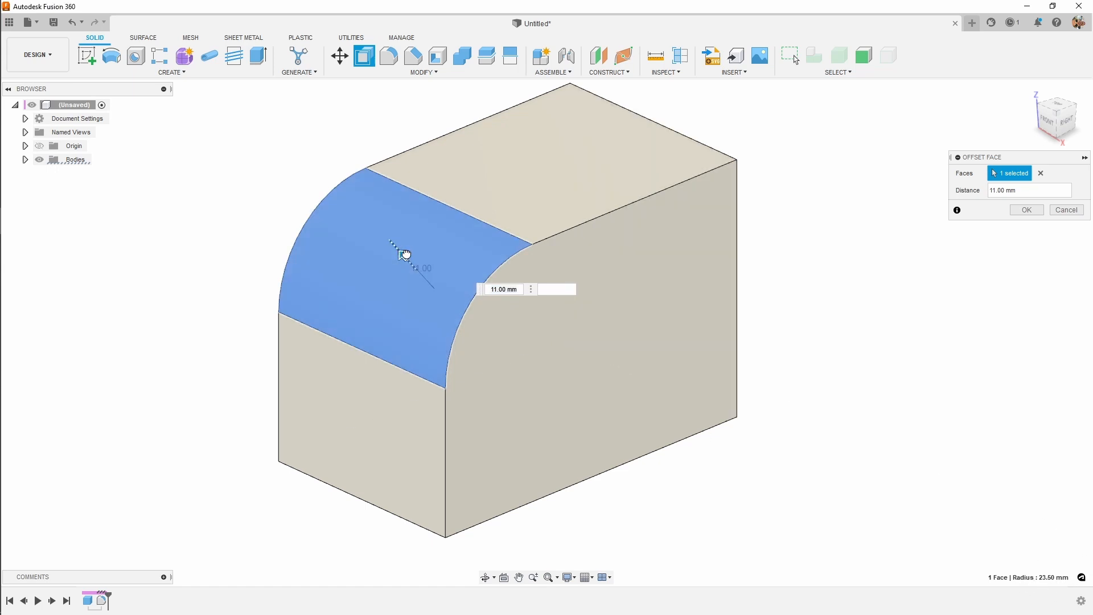
{"action": "left_click_drag", "start_coordinate": [404, 253], "coordinate": [423, 274]}
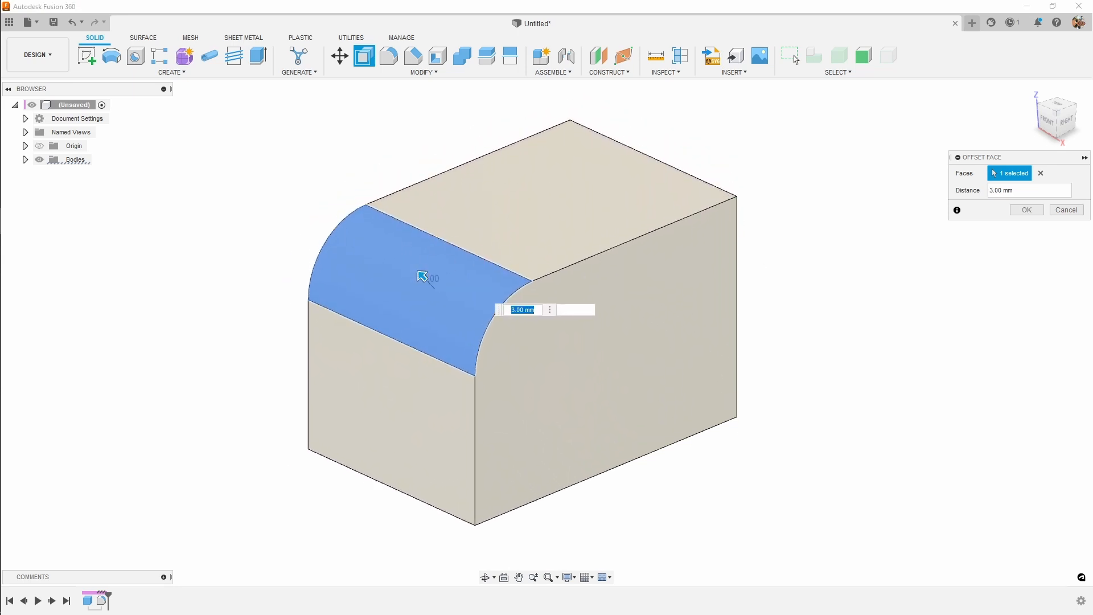
- Add the top, right side and front faces to the offset, try -6 mm and 0 mm, and cancel Offset Face
{"action": "left_click", "coordinate": [571, 217]}
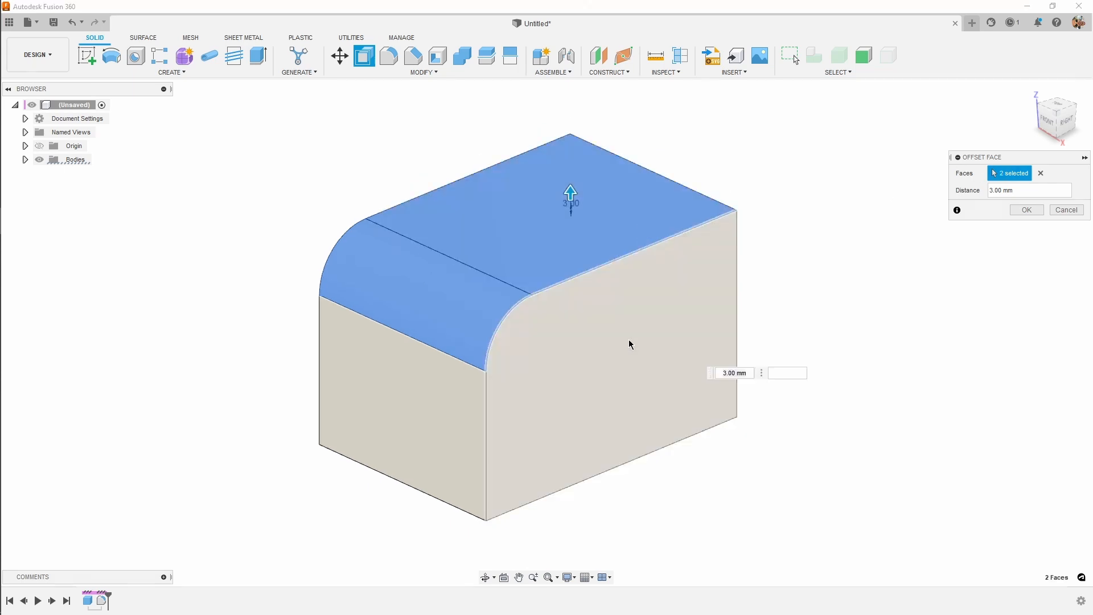
{"action": "left_click", "coordinate": [630, 342]}
{"action": "left_click", "coordinate": [410, 410]}
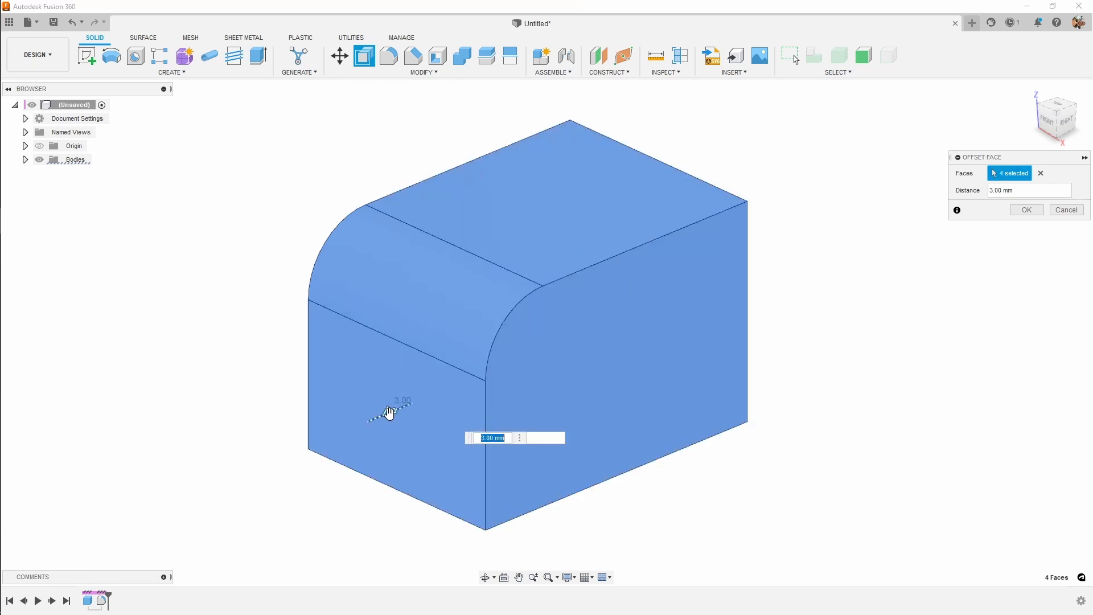
{"action": "left_click_drag", "start_coordinate": [385, 415], "coordinate": [422, 397]}
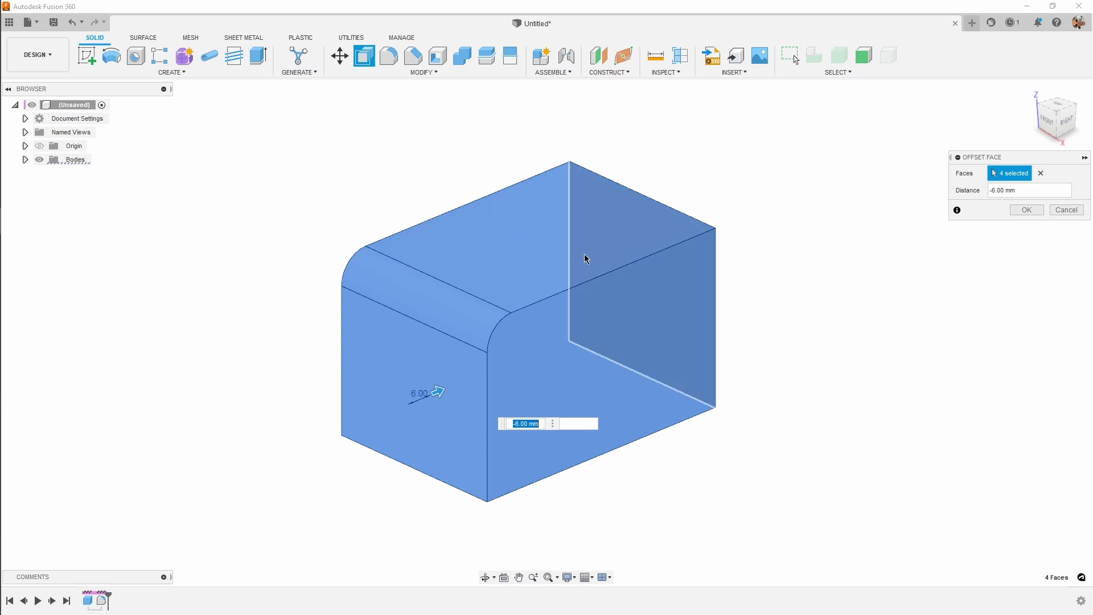
{"action": "left_click_drag", "start_coordinate": [441, 390], "coordinate": [415, 398]}
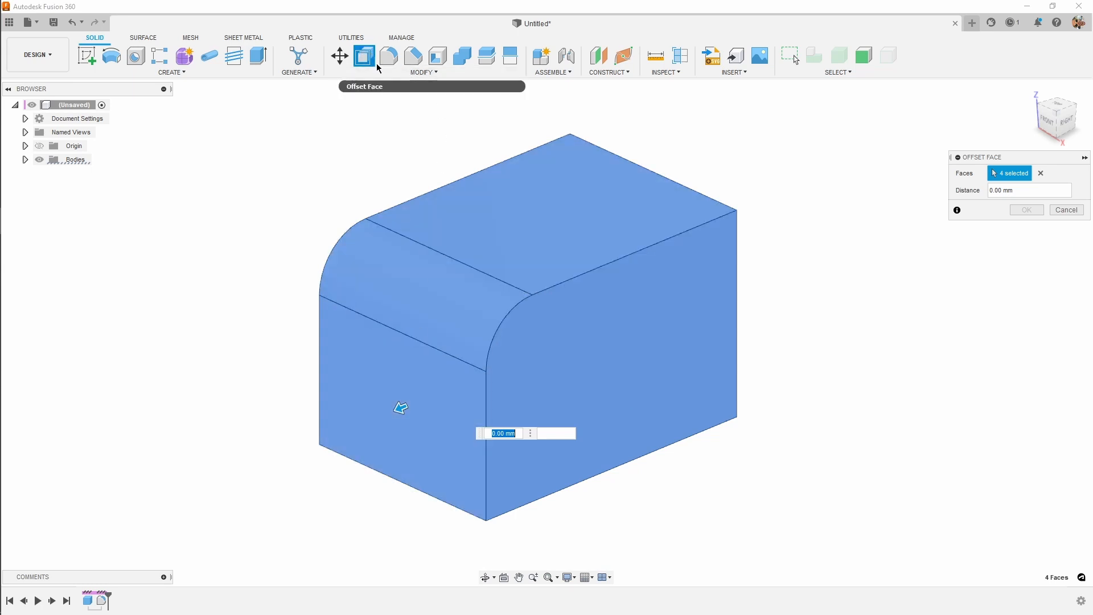
{"action": "left_click", "coordinate": [1066, 209]}
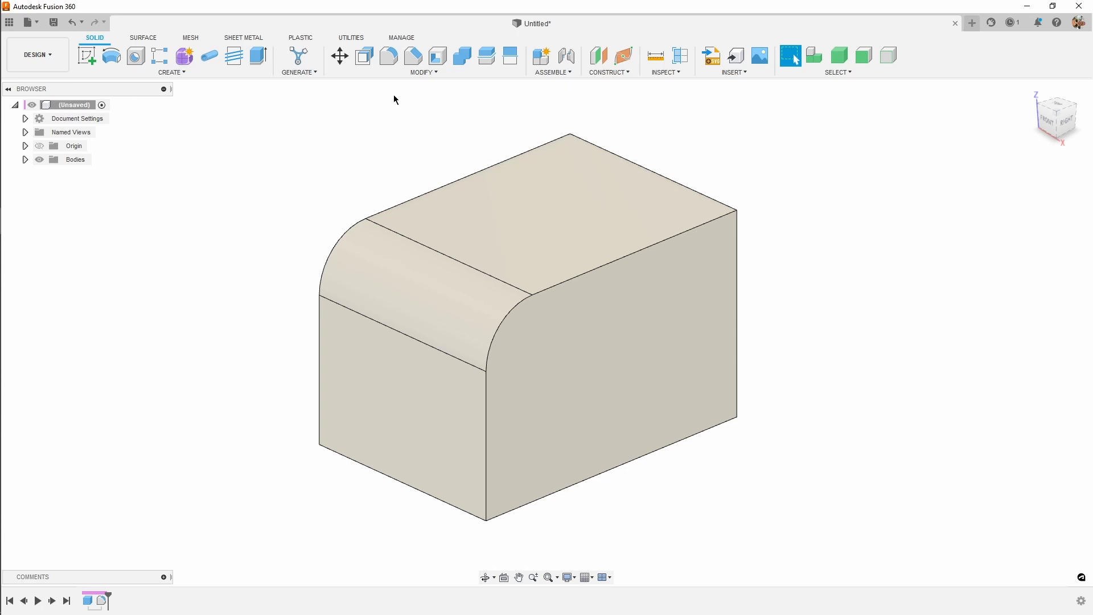
- Fillet all edges of the right side face with a 2 mm constant radius
{"action": "left_click", "coordinate": [385, 56]}
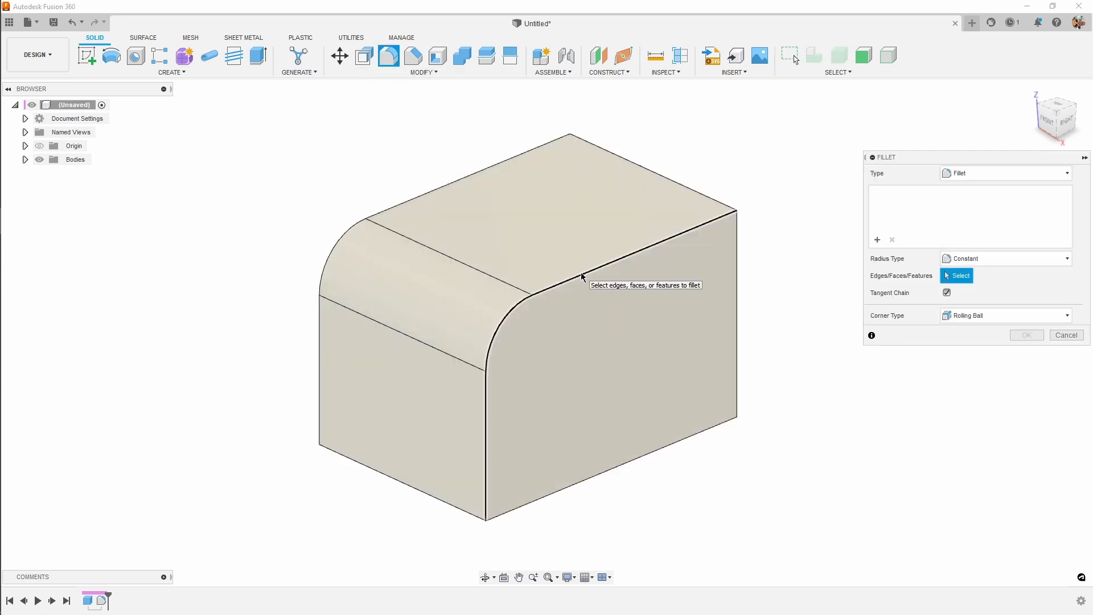
{"action": "left_click", "coordinate": [627, 367]}
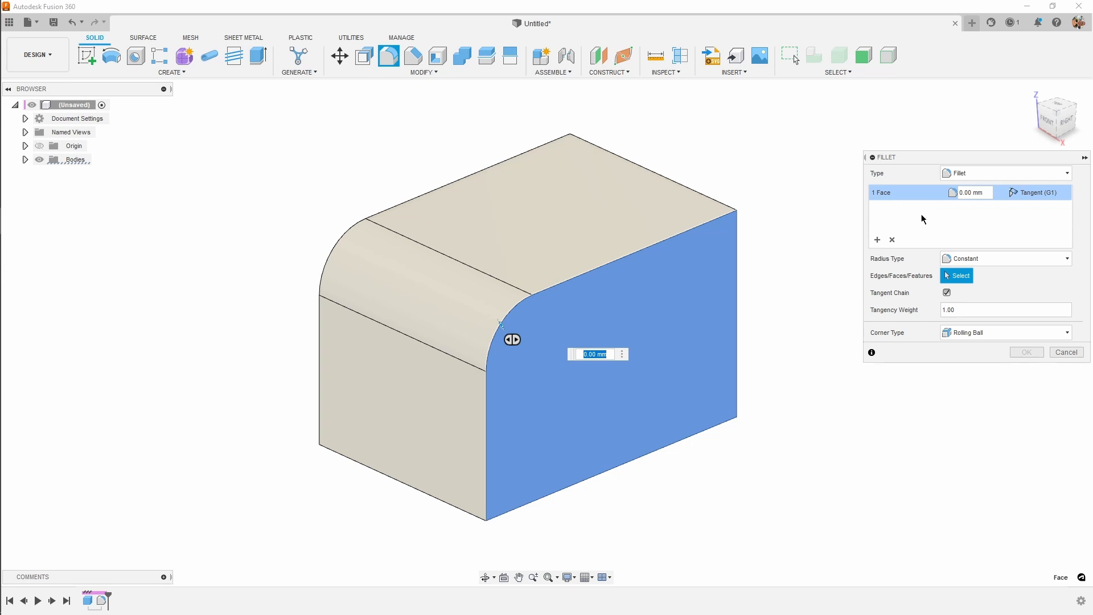
{"action": "left_click", "coordinate": [927, 193]}
{"action": "type", "text": "5"}
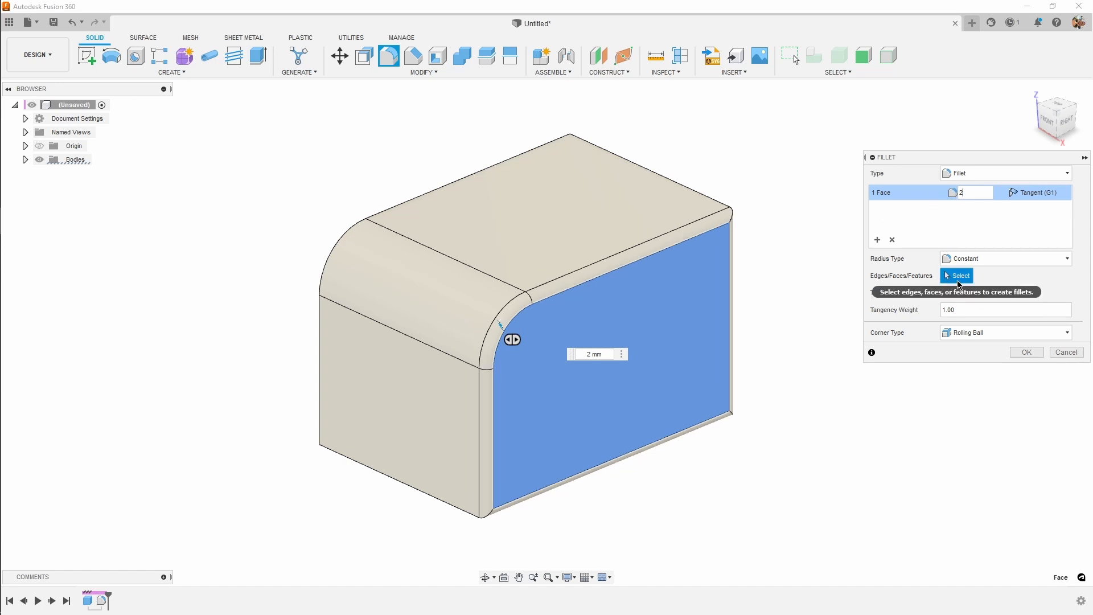
{"action": "left_click", "coordinate": [1021, 351]}
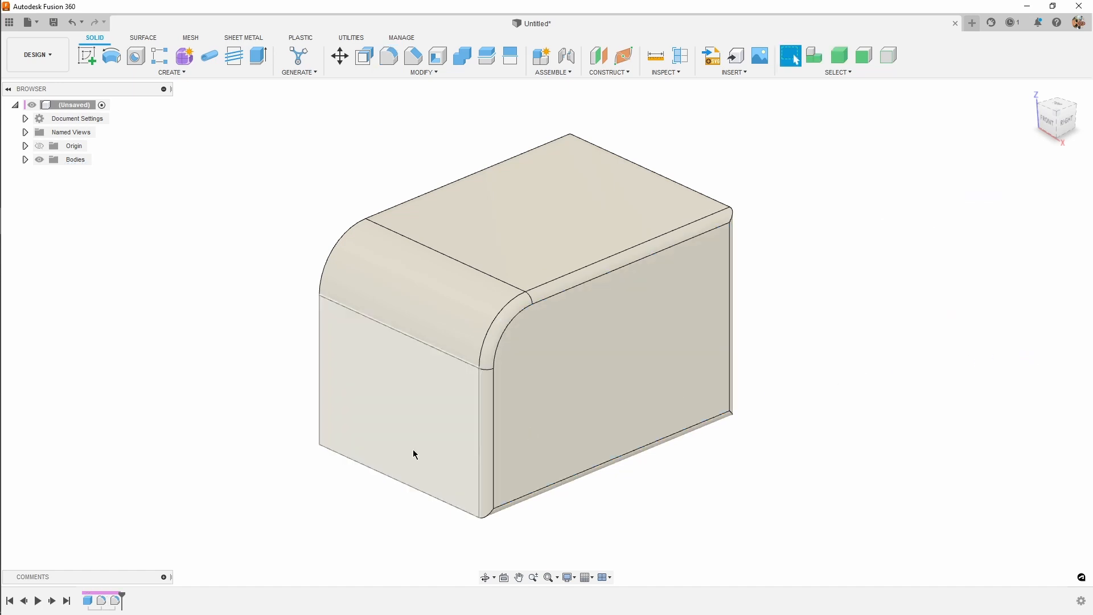
- Inspect the 2 mm fillet feature on the model and its settings without changing them
{"action": "left_click", "coordinate": [117, 602]}
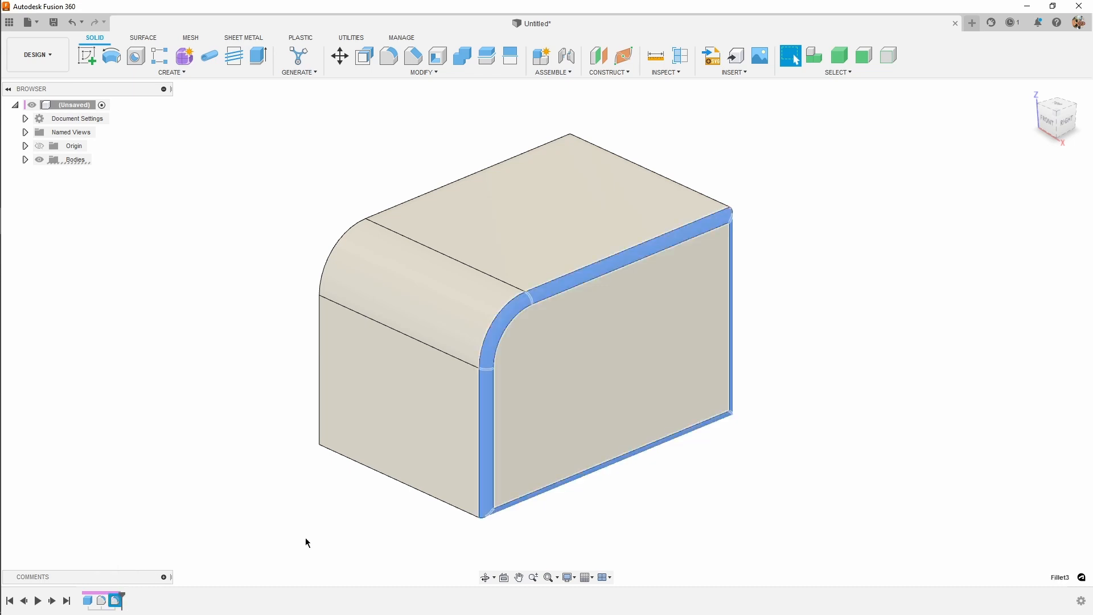
{"action": "left_click", "coordinate": [663, 483]}
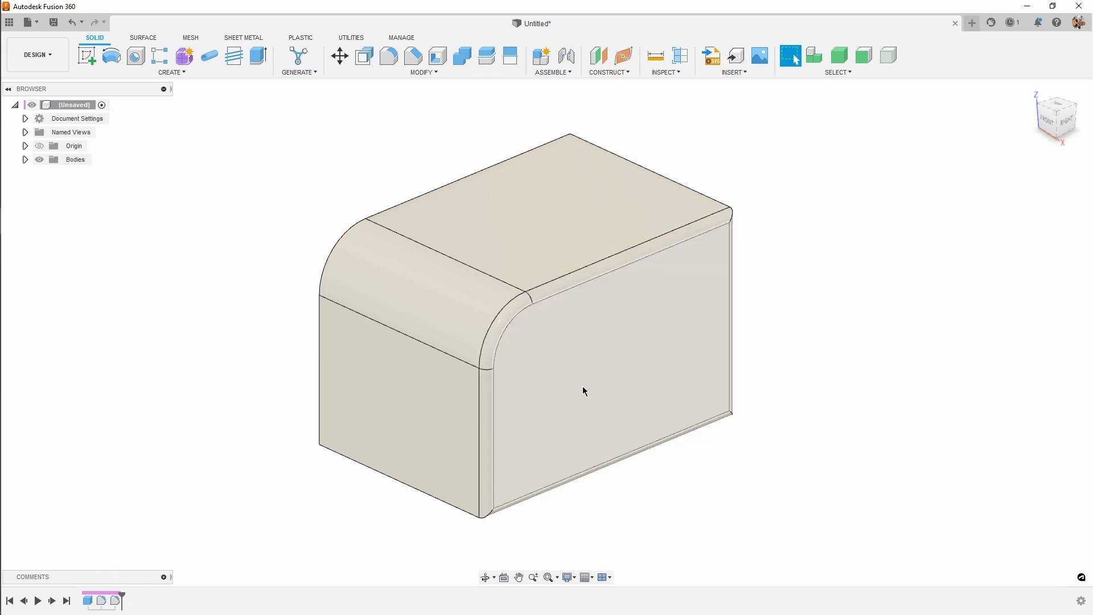
{"action": "double_click", "coordinate": [113, 601]}
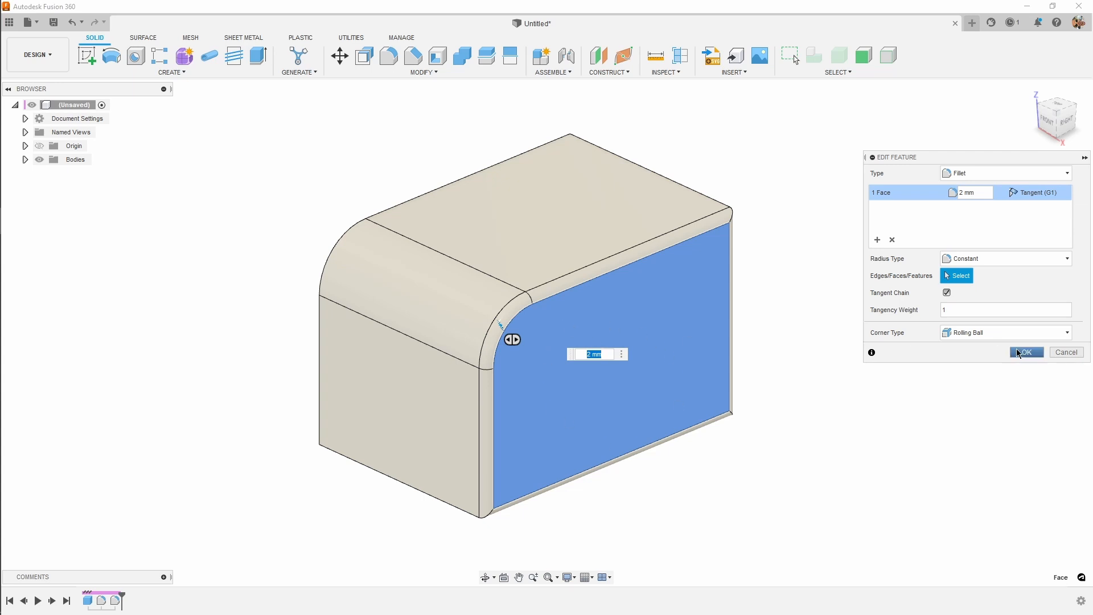
{"action": "left_click", "coordinate": [1066, 352]}
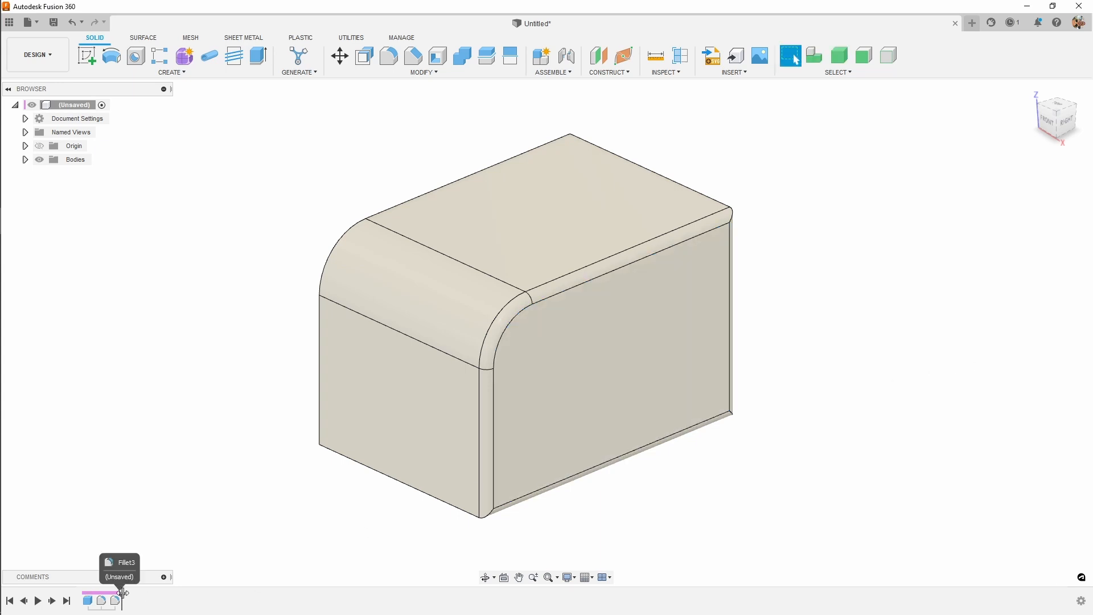
- Insert an outward Offset Face of the right side face before the 2 mm fillet in the timeline, and restore the timeline to its end
{"action": "left_click_drag", "start_coordinate": [121, 598], "coordinate": [115, 605]}
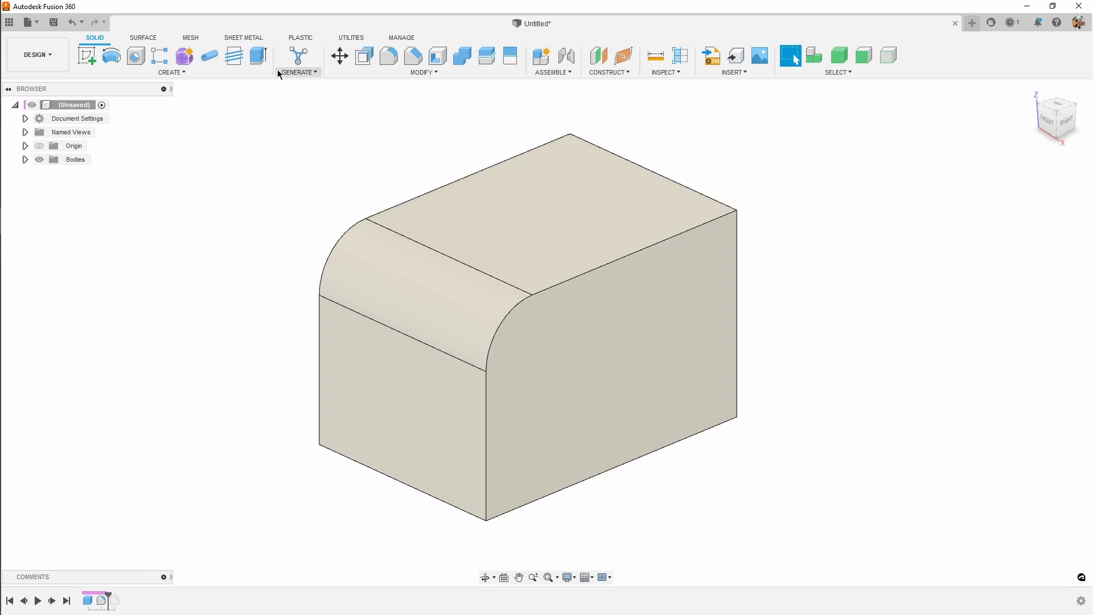
{"action": "left_click", "coordinate": [365, 55]}
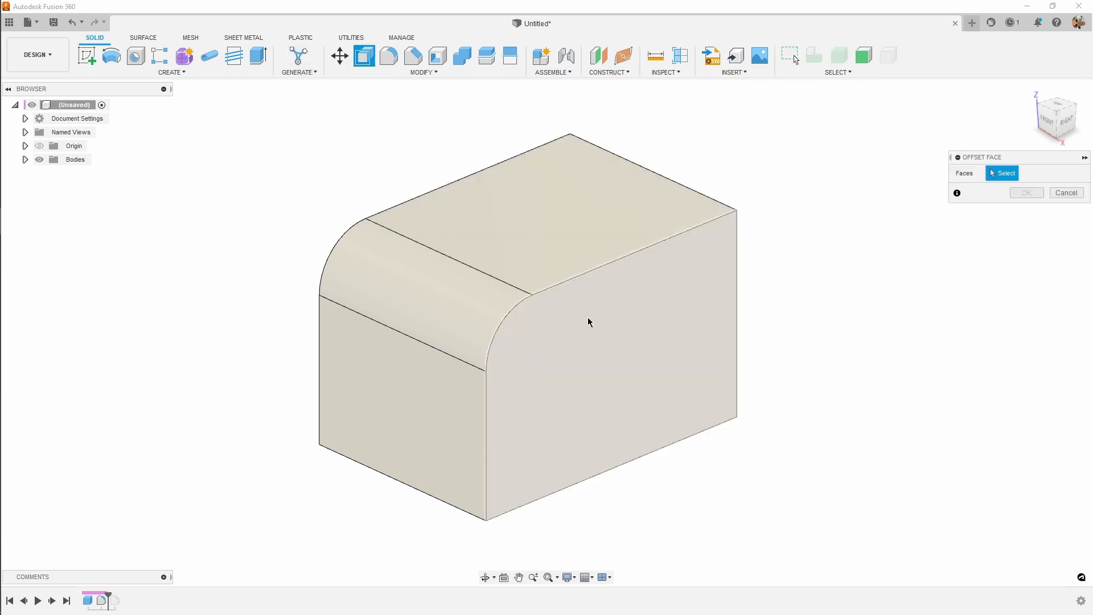
{"action": "left_click", "coordinate": [588, 322]}
{"action": "left_click_drag", "start_coordinate": [595, 317], "coordinate": [654, 342]}
{"action": "left_click", "coordinate": [1023, 210]}
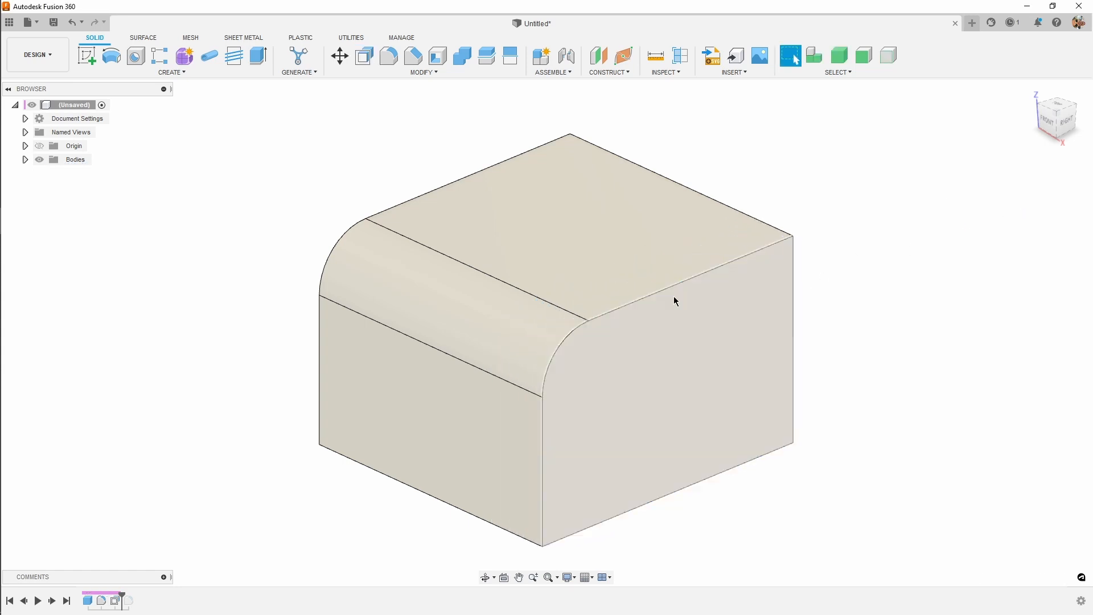
{"action": "left_click_drag", "start_coordinate": [122, 596], "coordinate": [141, 597]}
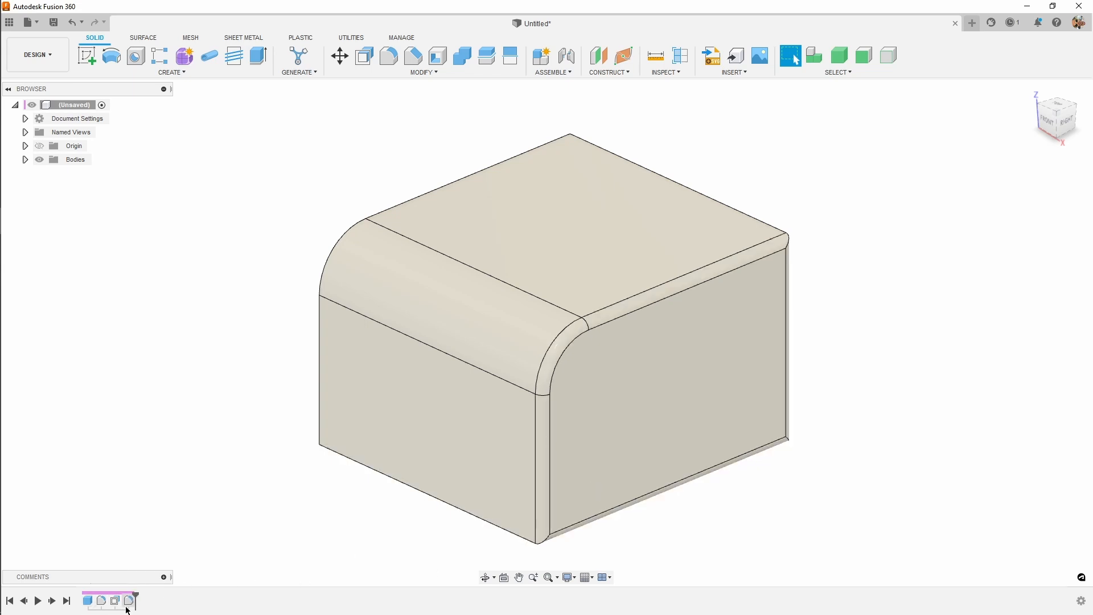
- Check the 2 mm fillet's settings on the offset side face, and roll the timeline back to just before that fillet
{"action": "double_click", "coordinate": [130, 601]}
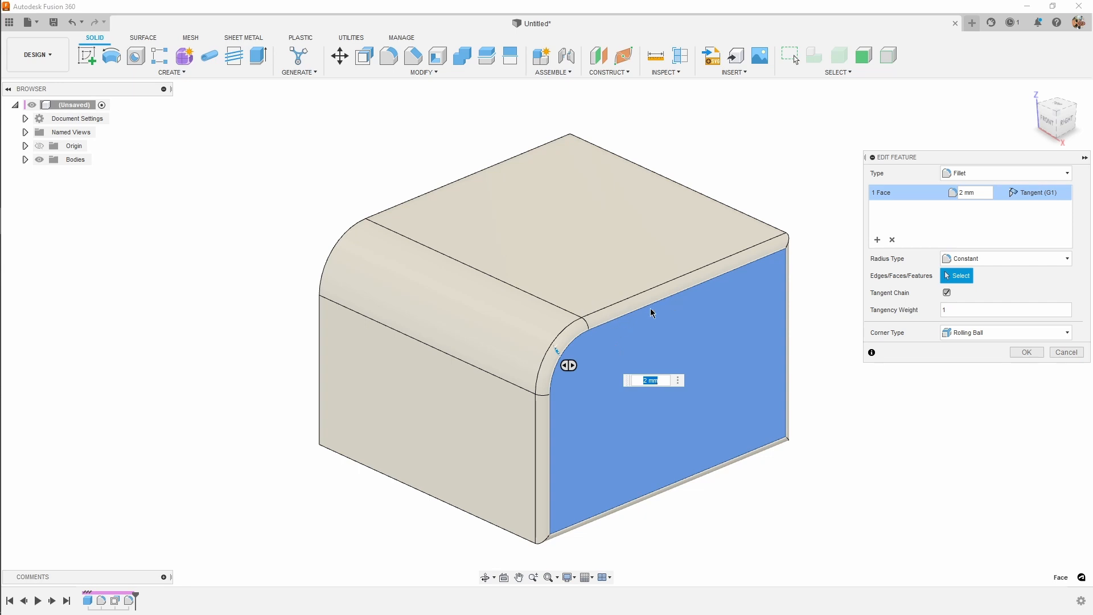
{"action": "left_click", "coordinate": [1067, 352]}
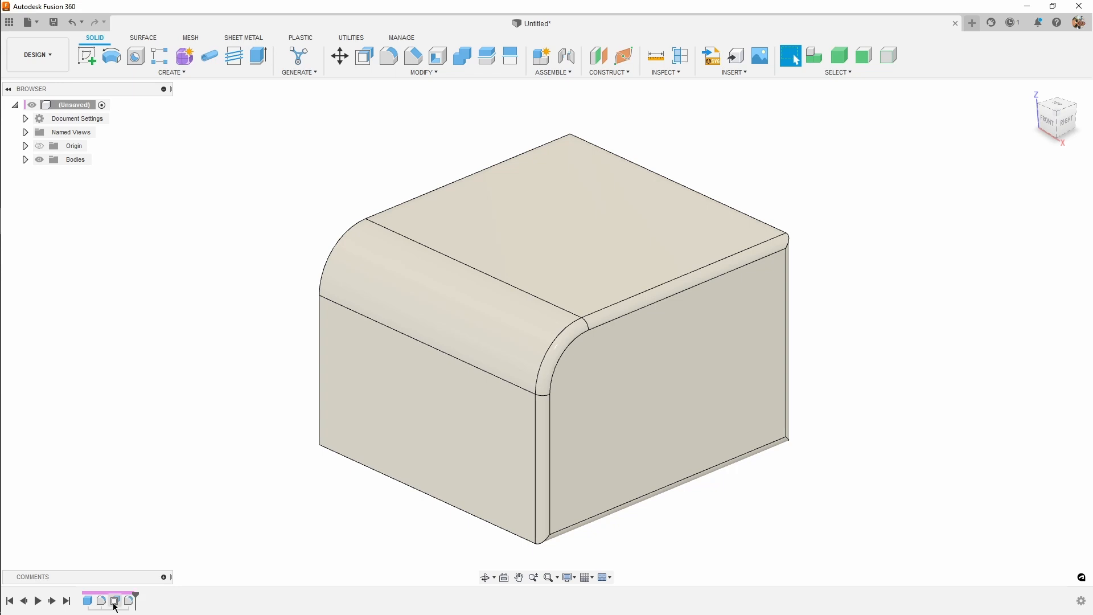
{"action": "left_click_drag", "start_coordinate": [135, 597], "coordinate": [118, 601]}
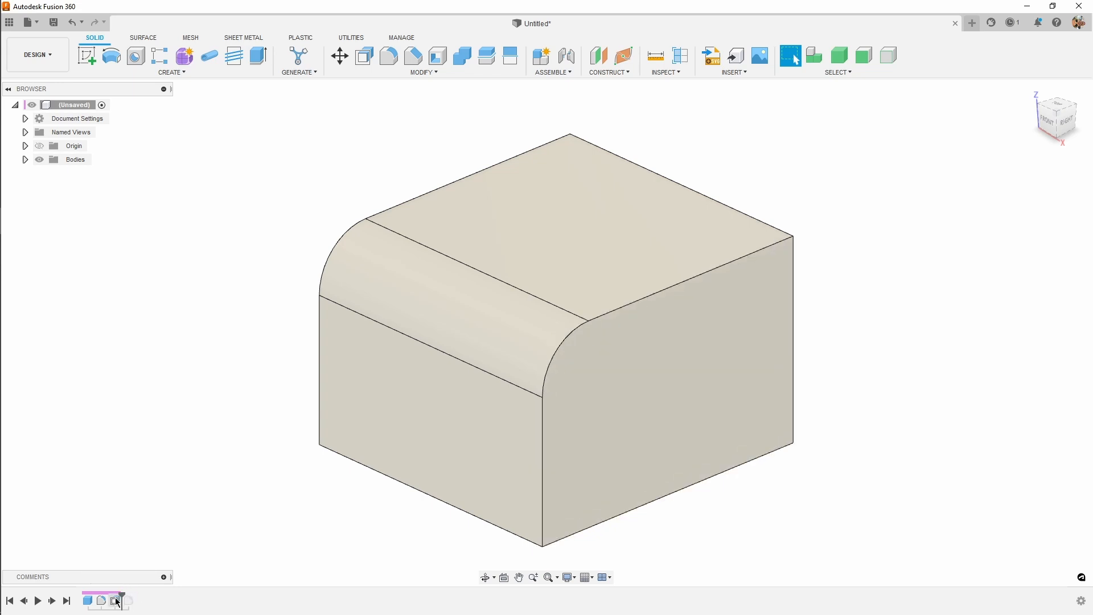
- Replace the Offset Face feature before the 2 mm fillet with a Move/Copy that rotates the right side face by -25 degrees about Y
{"action": "right_click", "coordinate": [118, 601]}
{"action": "left_click", "coordinate": [151, 522]}
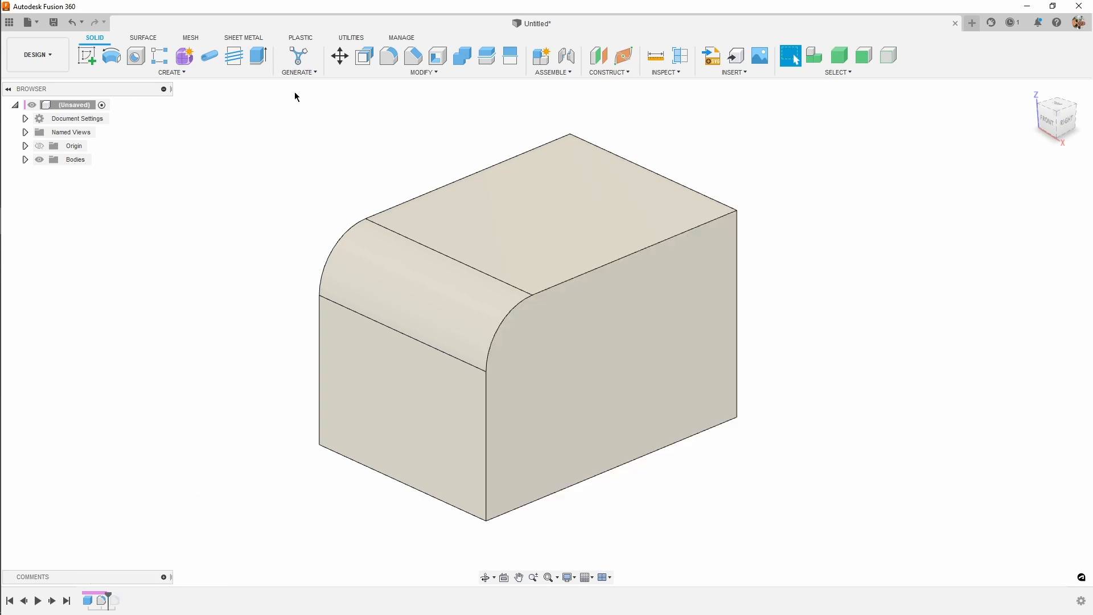
{"action": "left_click", "coordinate": [340, 56]}
{"action": "left_click", "coordinate": [658, 366]}
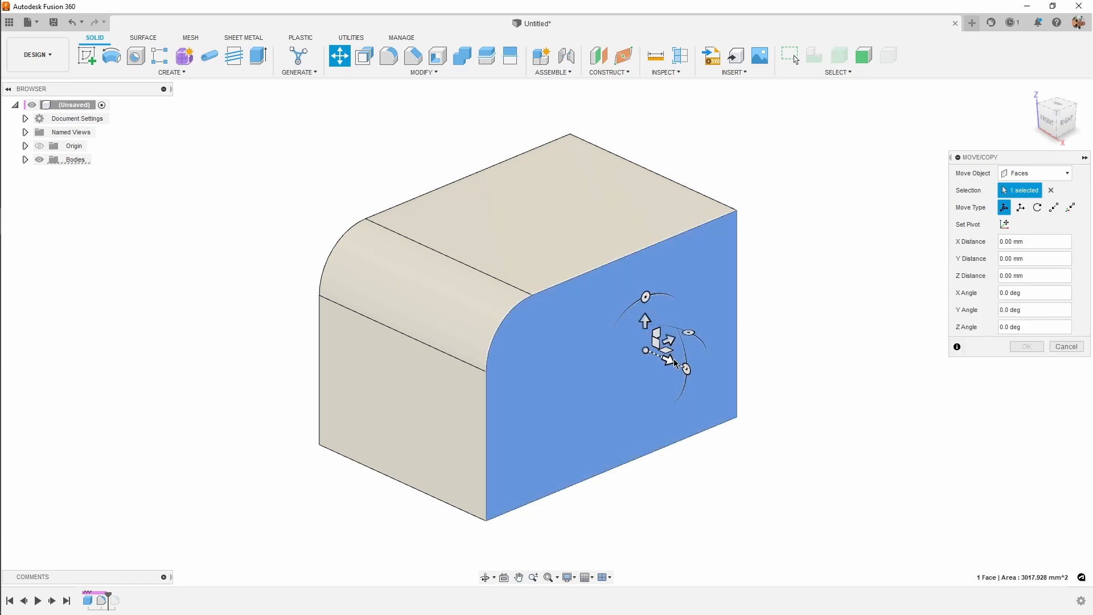
{"action": "left_click_drag", "start_coordinate": [675, 363], "coordinate": [725, 355]}
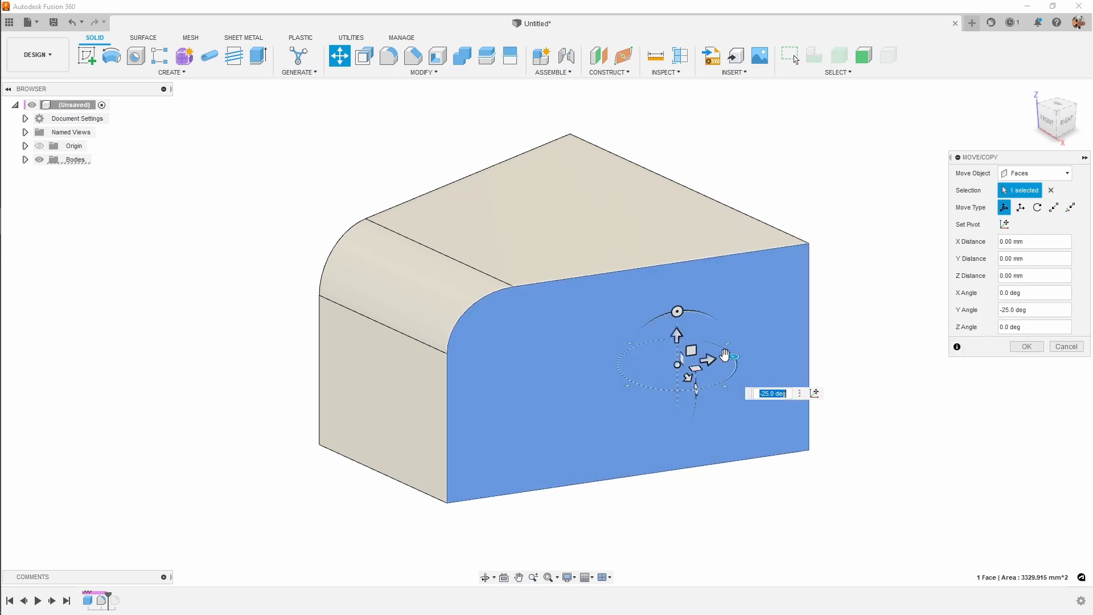
{"action": "left_click", "coordinate": [1026, 347]}
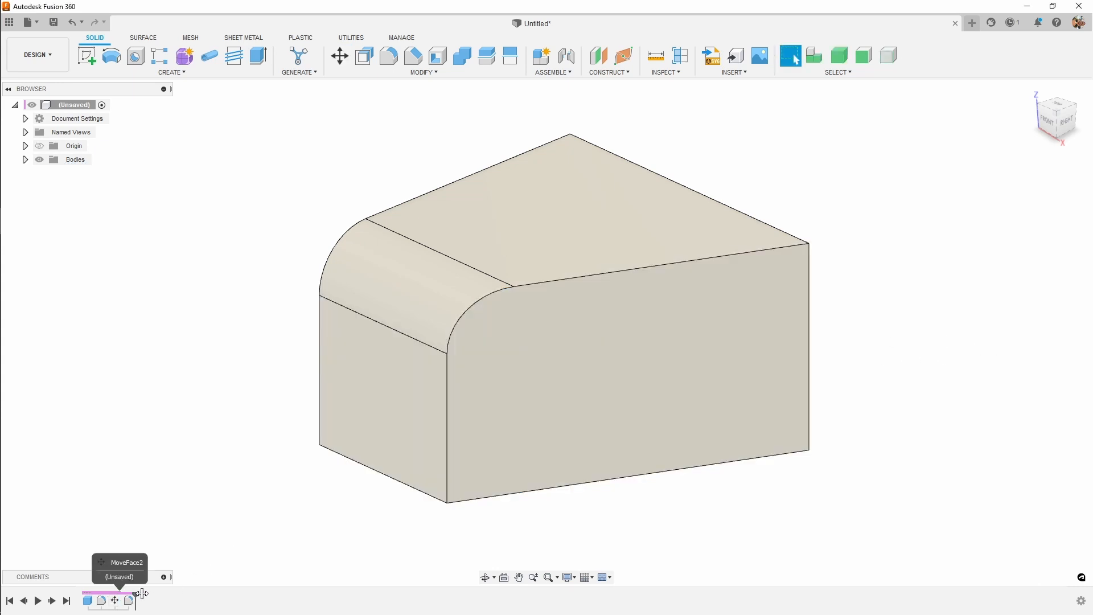
- Restore the timeline to its end and check the 2 mm fillet's settings on the rotated side face without changing them
{"action": "left_click_drag", "start_coordinate": [122, 594], "coordinate": [142, 594]}
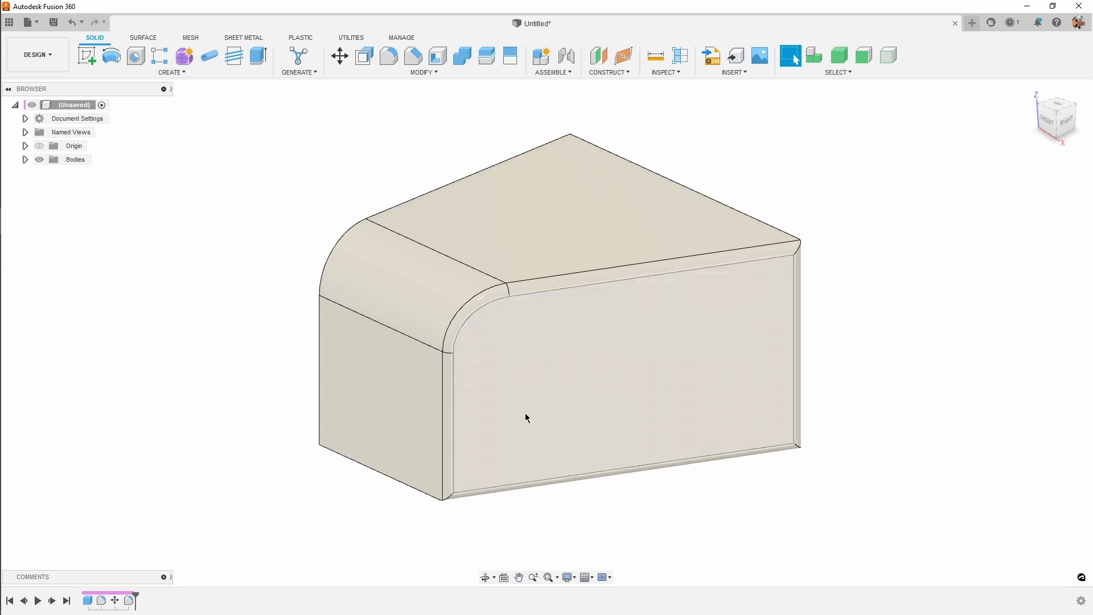
{"action": "double_click", "coordinate": [131, 599]}
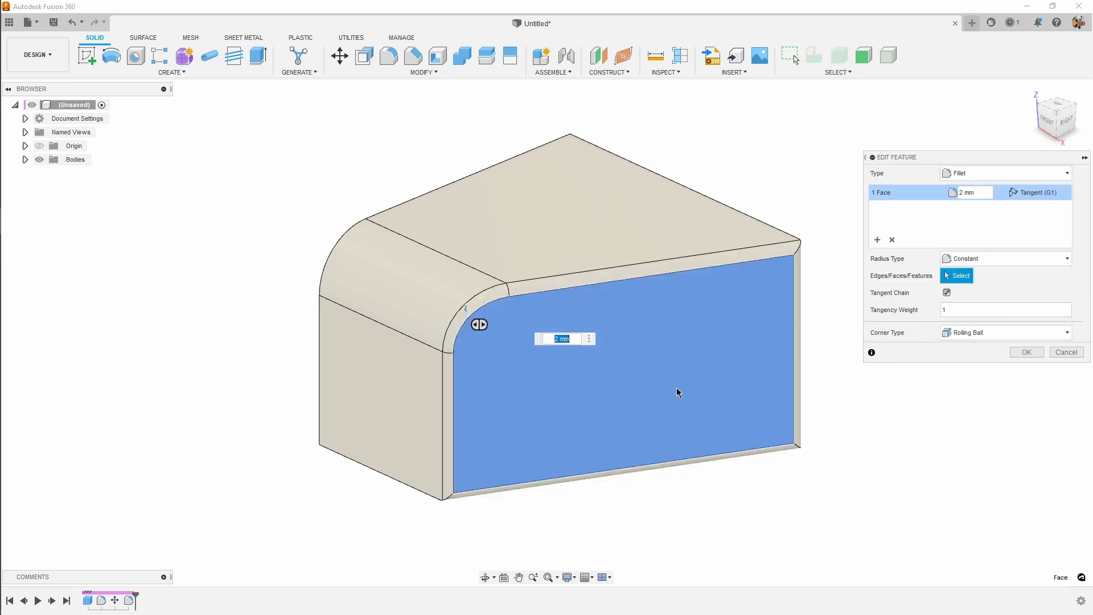
{"action": "left_click", "coordinate": [1066, 352]}
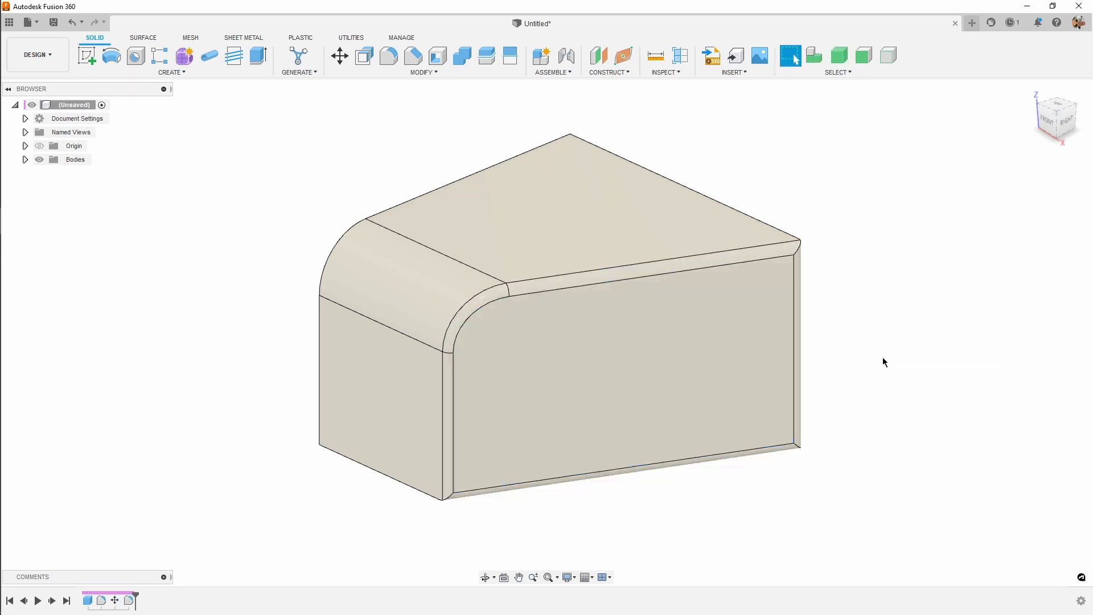
- Delete the face move from the timeline and extrude the right side face outward about 16 mm, joined to the body
{"action": "right_click", "coordinate": [114, 601]}
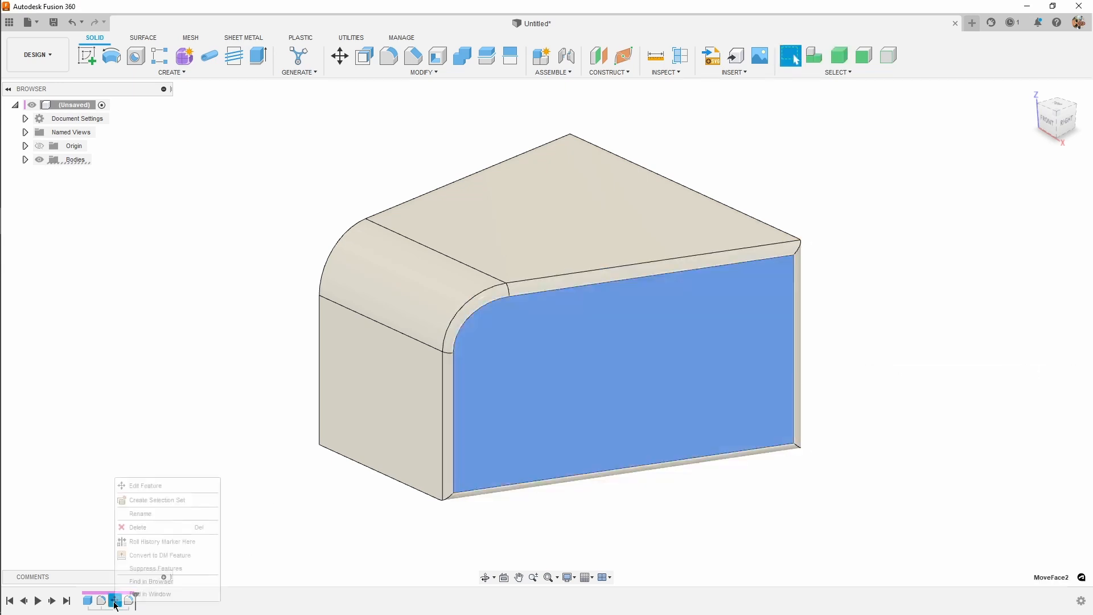
{"action": "left_click", "coordinate": [141, 527]}
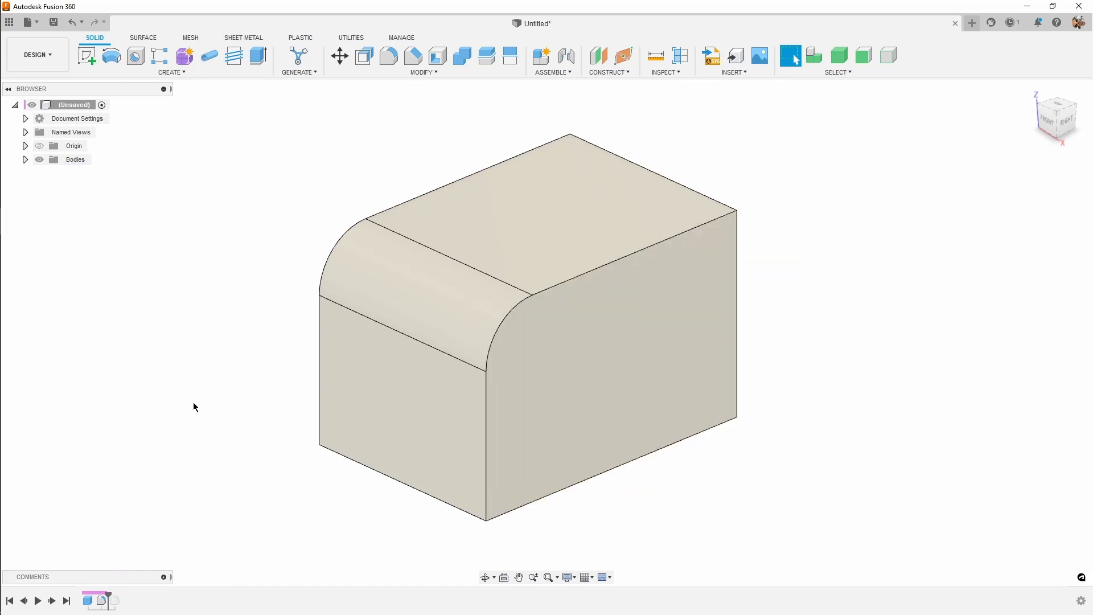
{"action": "left_click", "coordinate": [258, 55]}
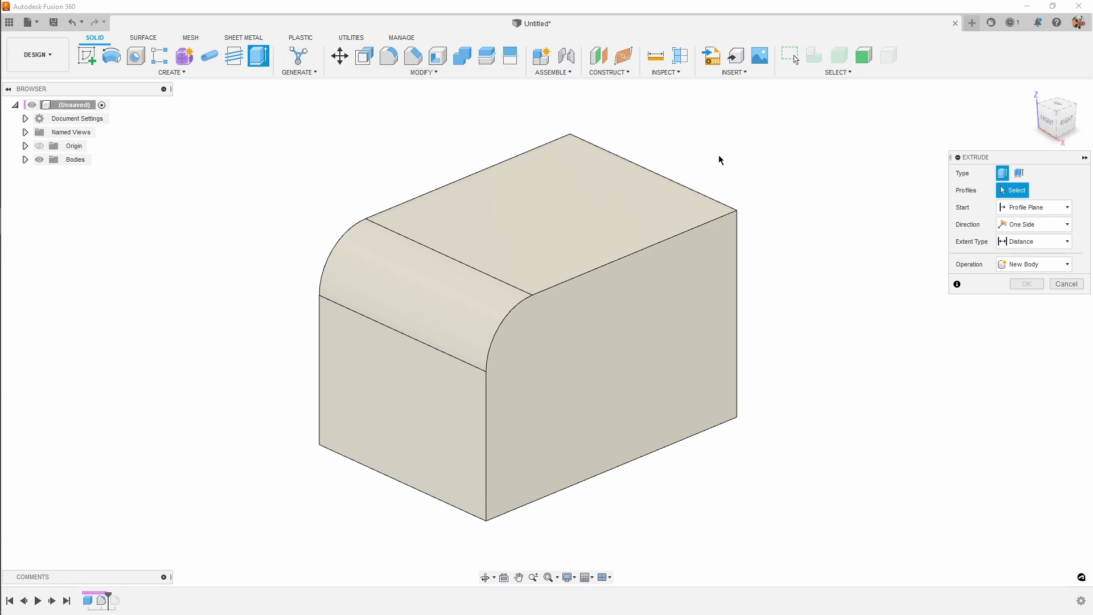
{"action": "left_click", "coordinate": [623, 313]}
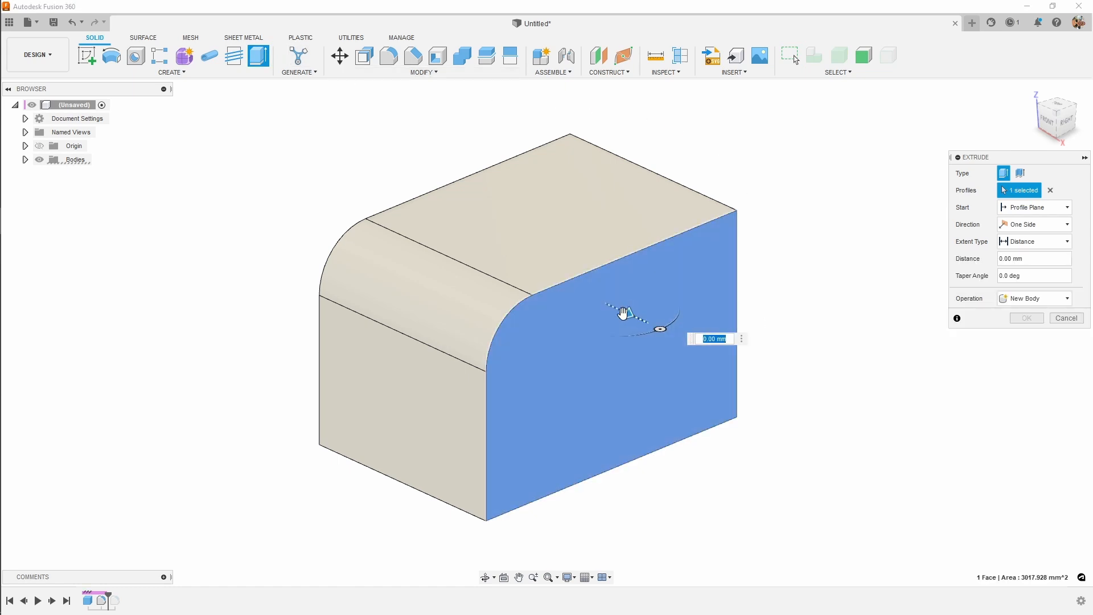
{"action": "left_click_drag", "start_coordinate": [622, 312], "coordinate": [687, 340]}
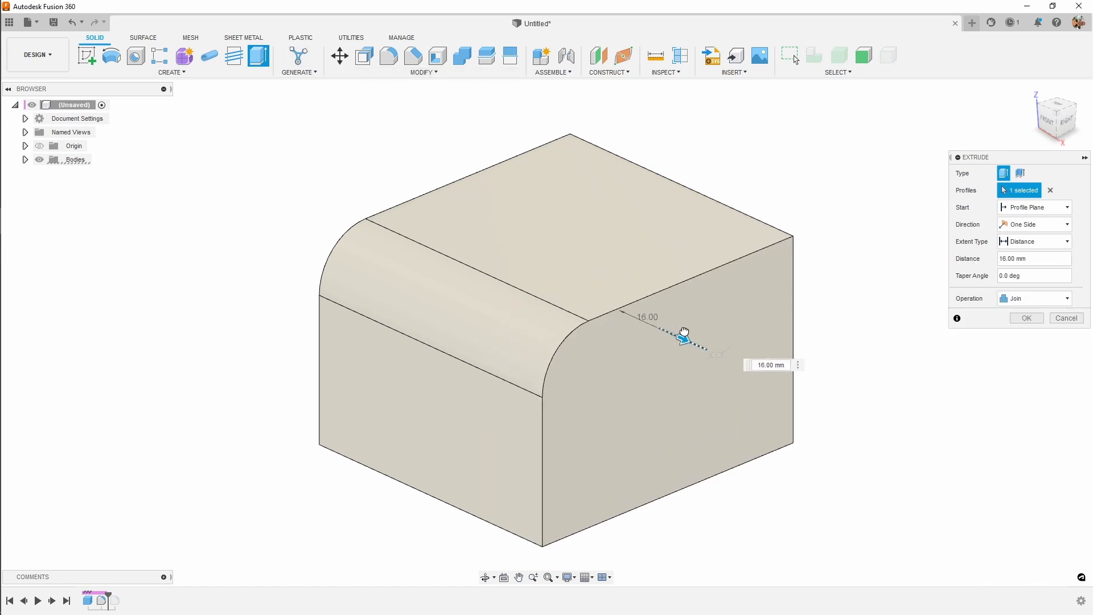
{"action": "left_click", "coordinate": [1027, 317]}
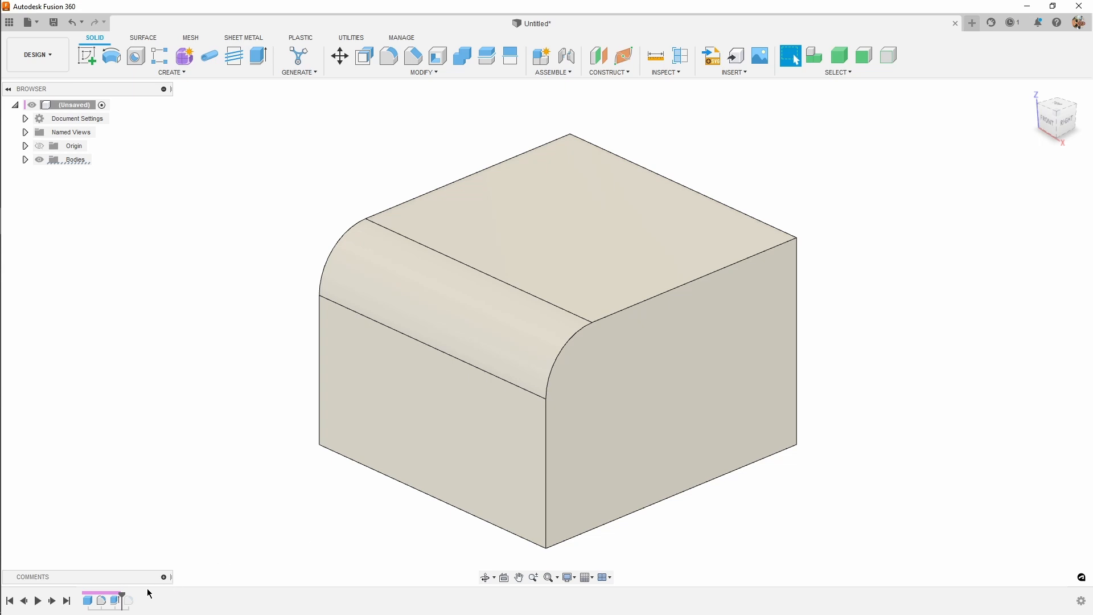
- Roll the timeline forward to its end and inspect the last fillet's selection after the extrusion without changing it
{"action": "left_click_drag", "start_coordinate": [121, 596], "coordinate": [152, 600]}
{"action": "double_click", "coordinate": [129, 601]}
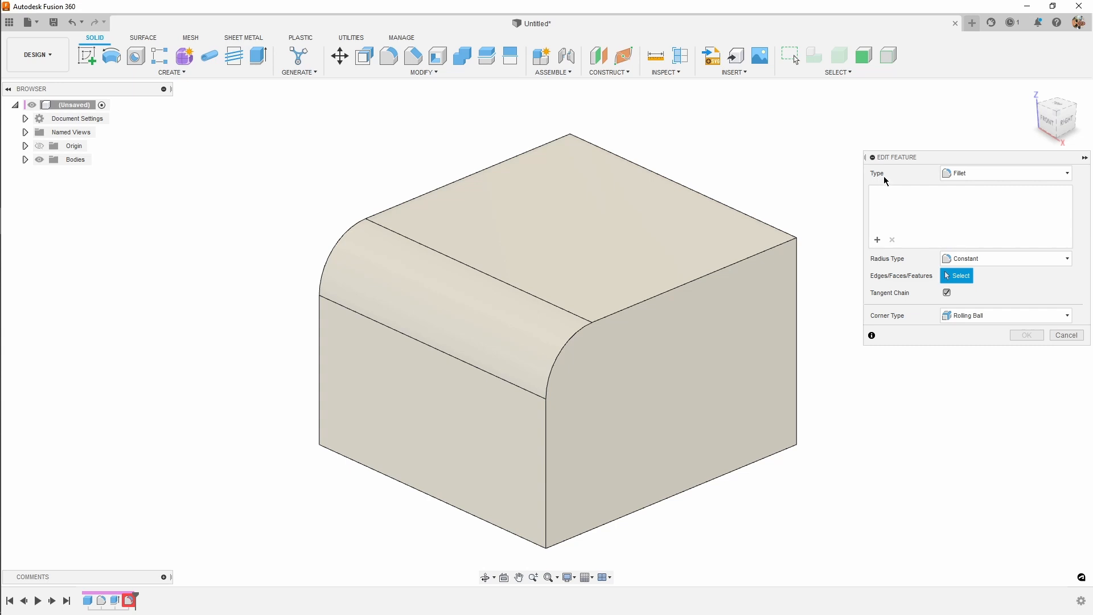
{"action": "left_click", "coordinate": [1066, 335]}
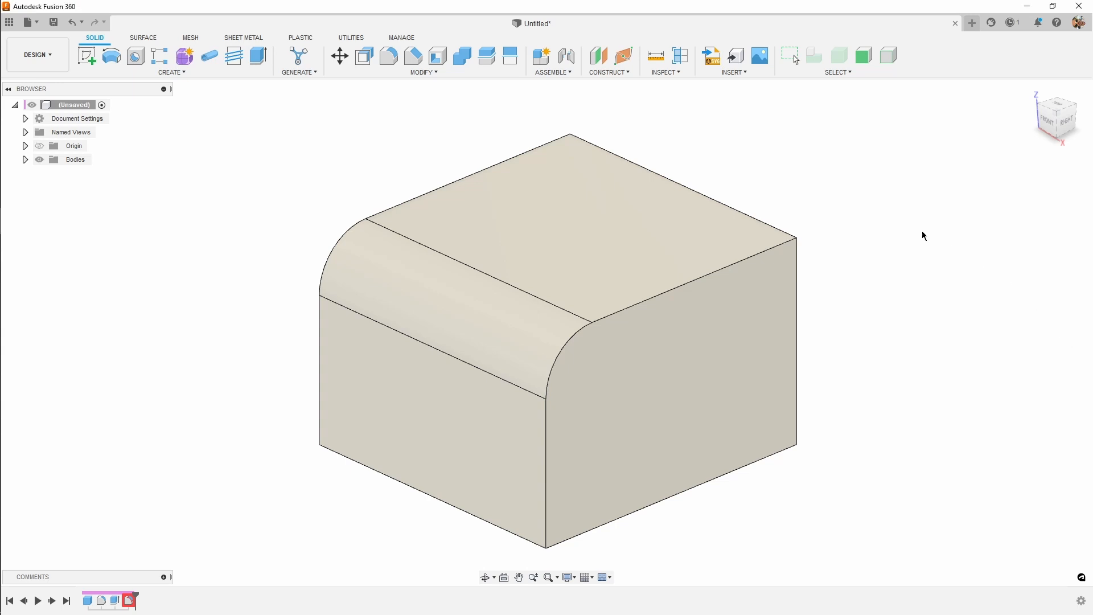